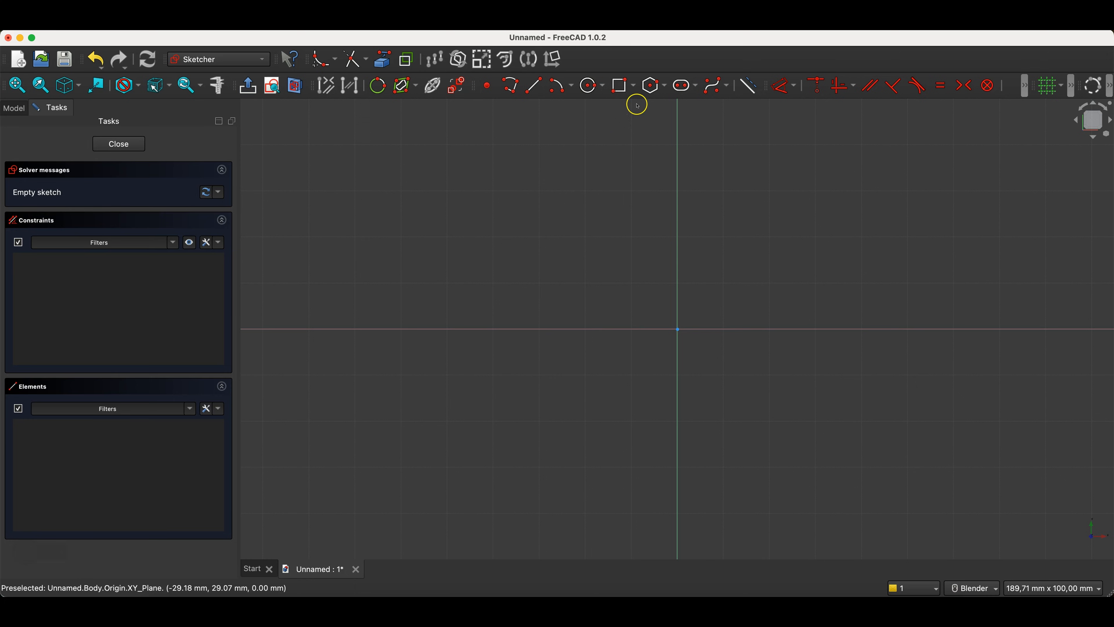
Sketch a centred rectangle at the origin, 100 mm wide and 70 mm high.
click(633, 85)
click(649, 119)
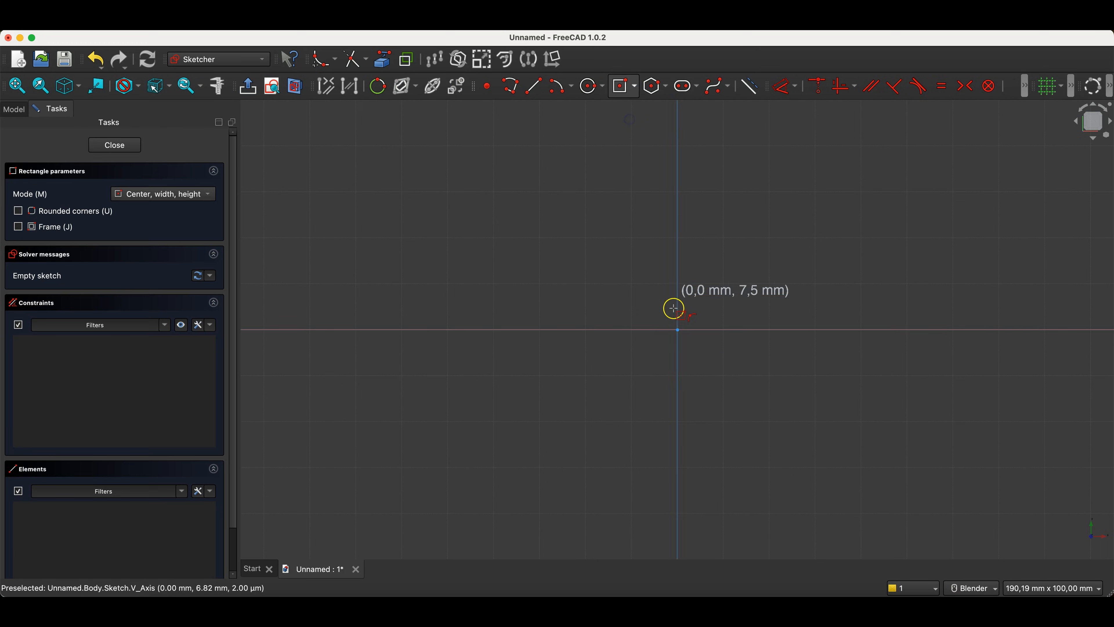
click(677, 329)
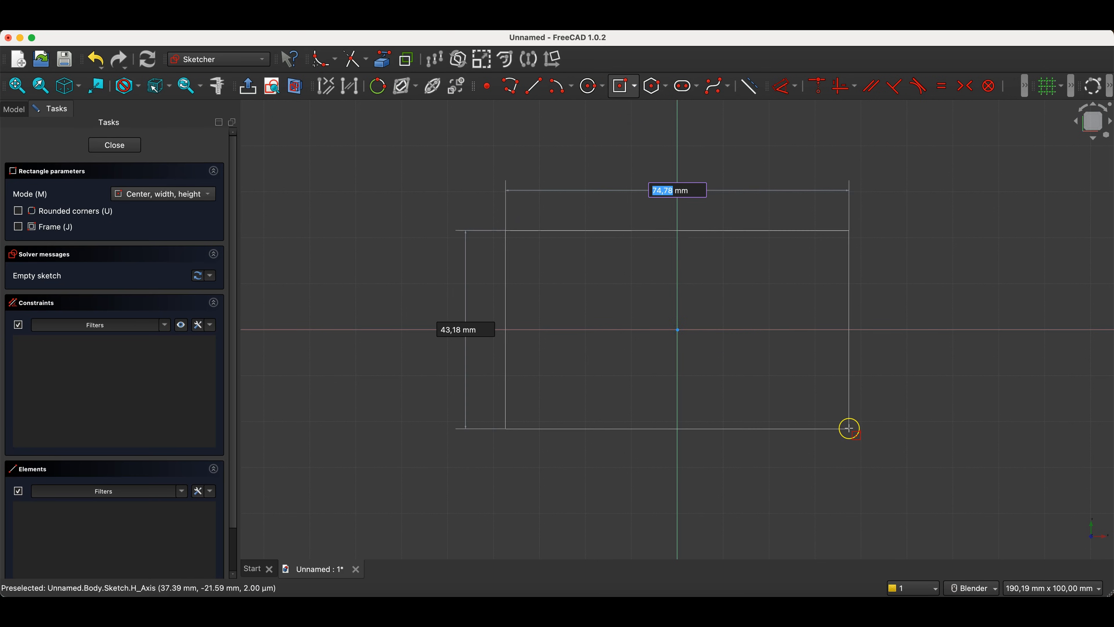
text(100)
key(Tab)
text(70)
key(Return)
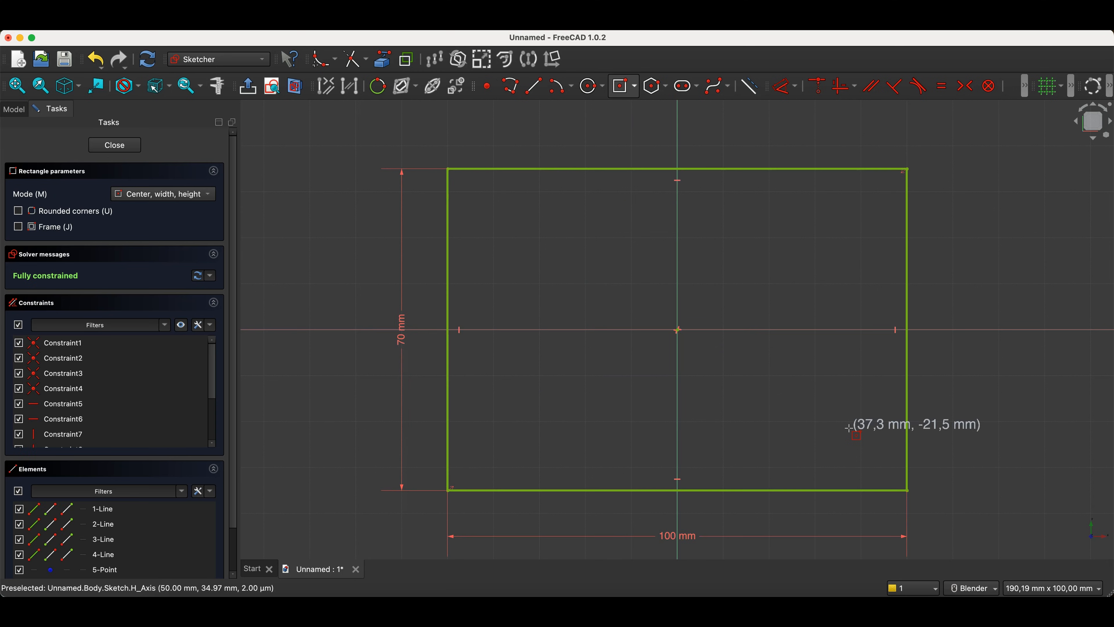
right_click(667, 237)
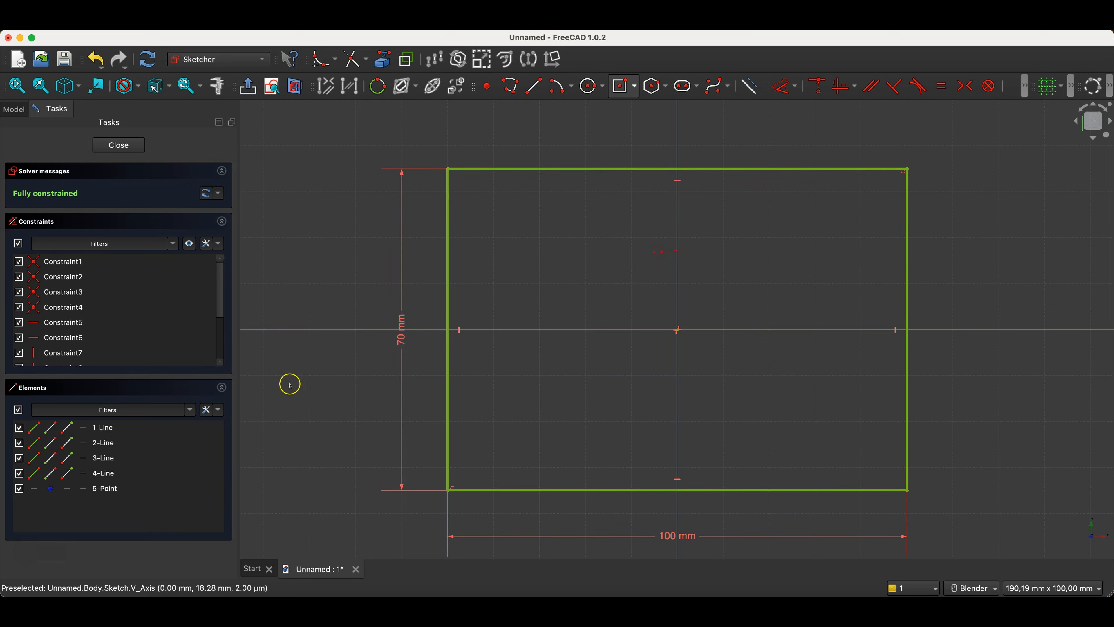
Set the rectangle's height dimension to 80 mm.
scroll(555, 297, down, 3)
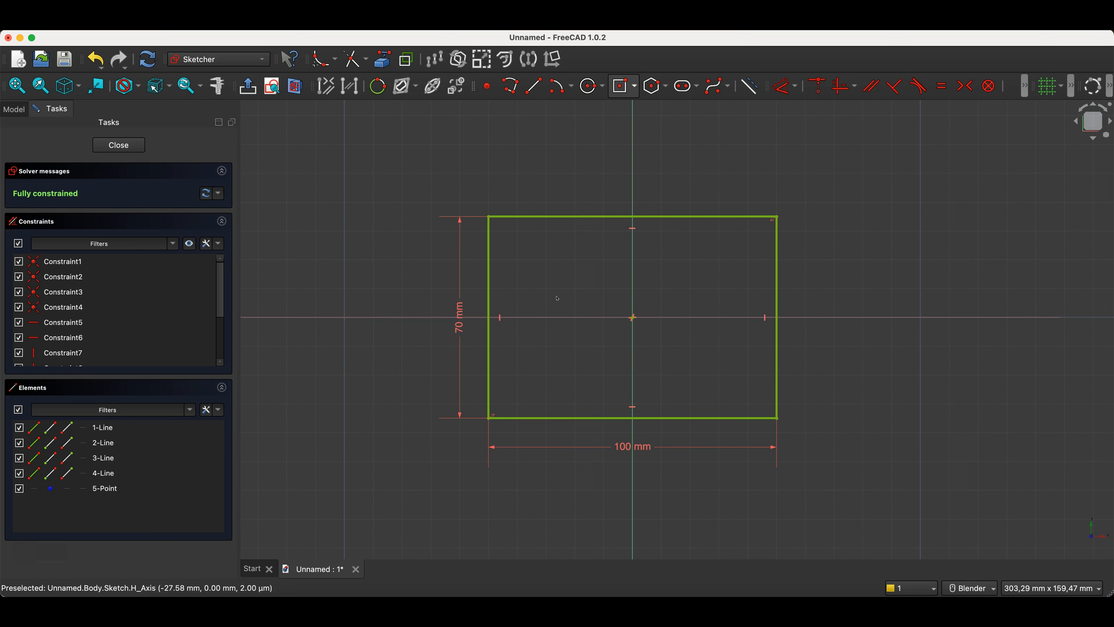
click(635, 341)
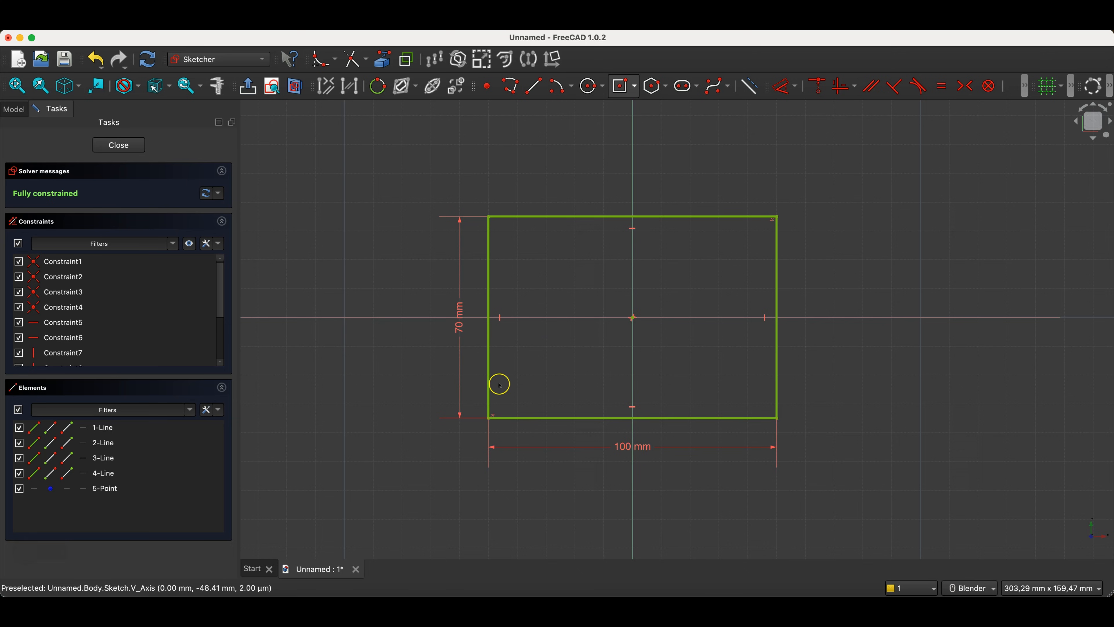
double_click(460, 329)
text(80)
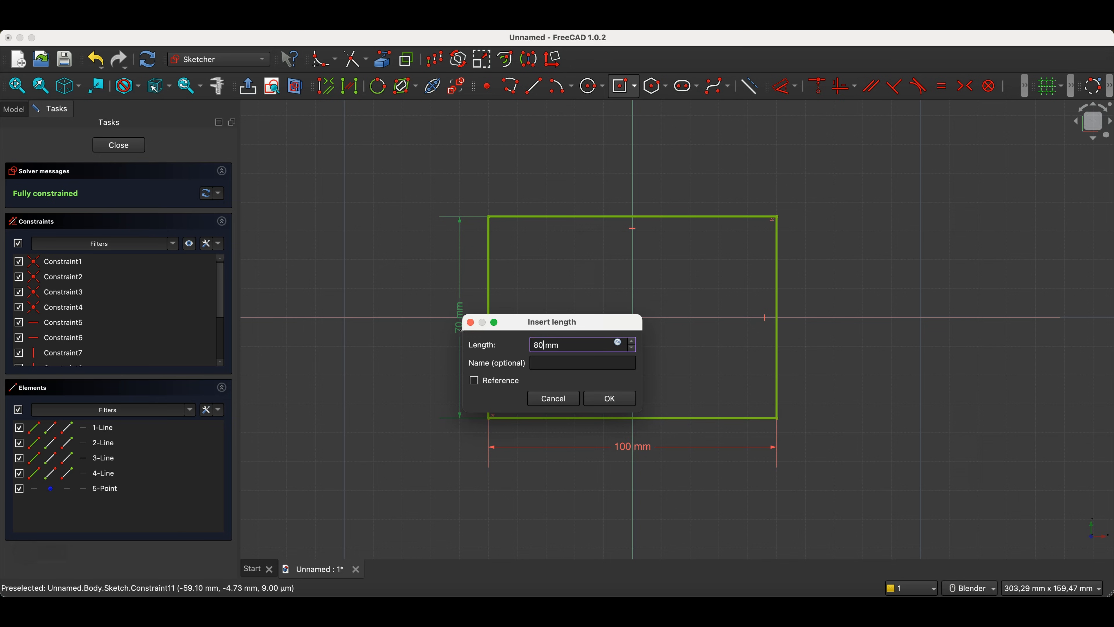
key(Return)
click(462, 331)
click(440, 318)
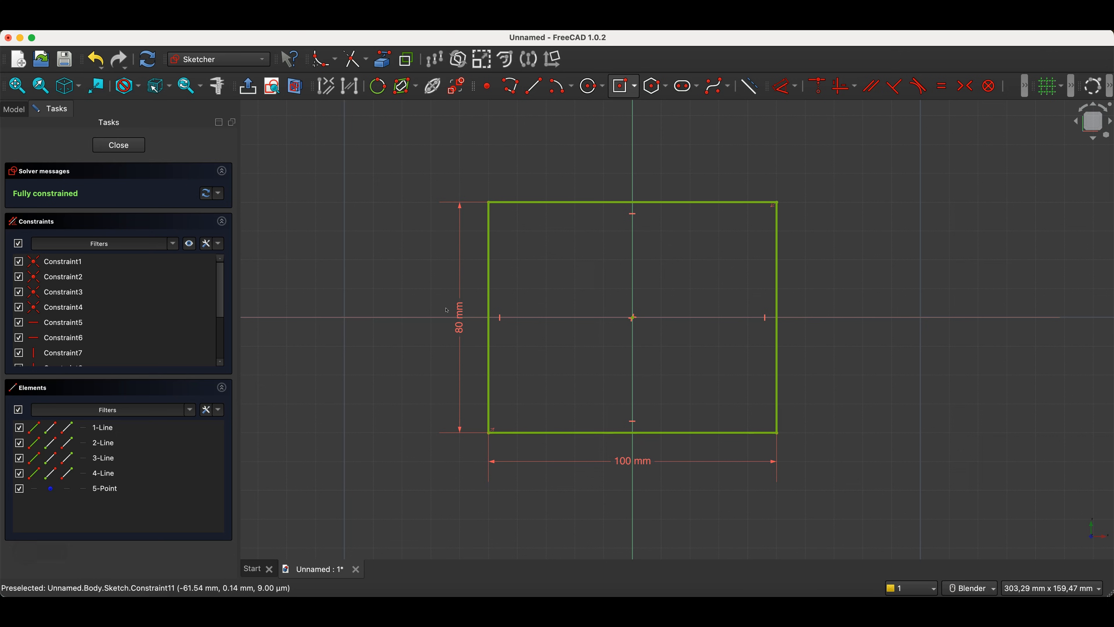
click(533, 273)
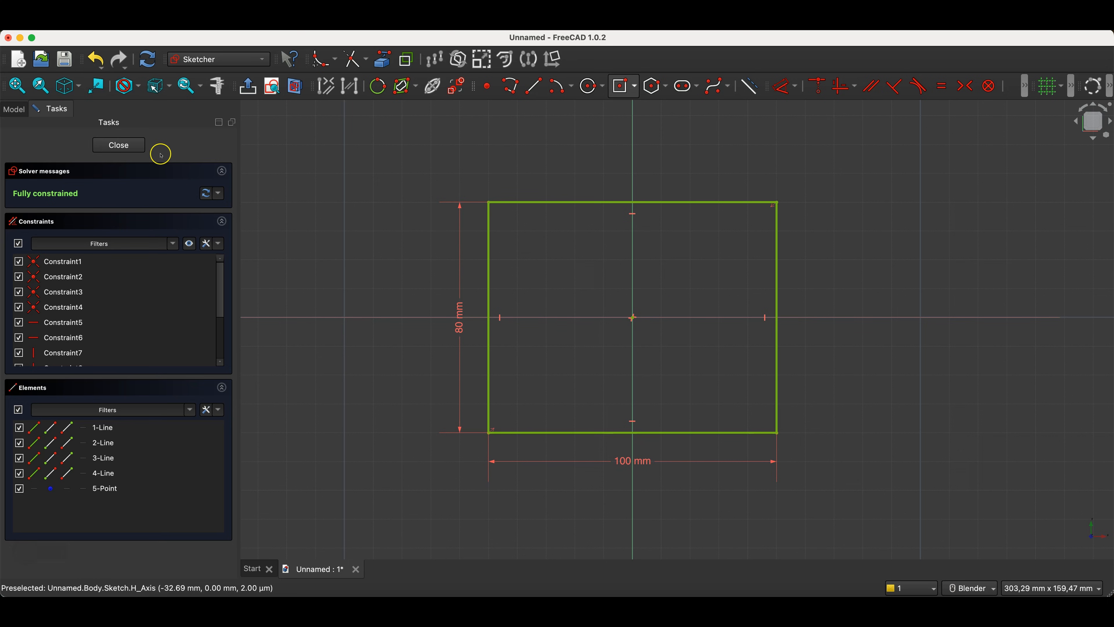
Close the rectangle sketch and pad it 10 mm with the Dimension type.
click(118, 145)
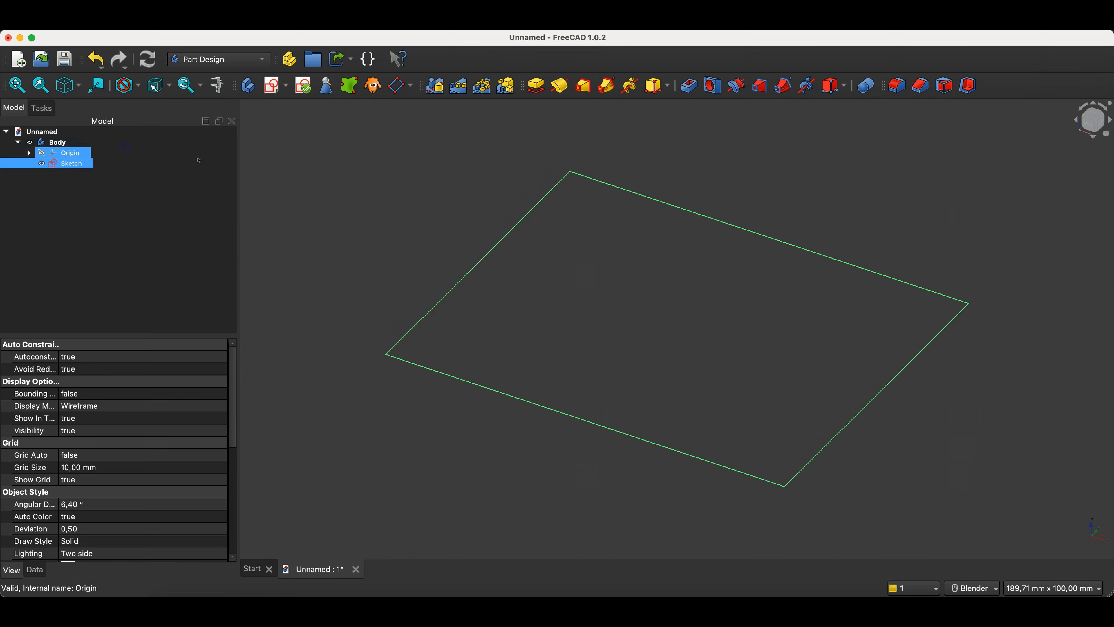
click(535, 85)
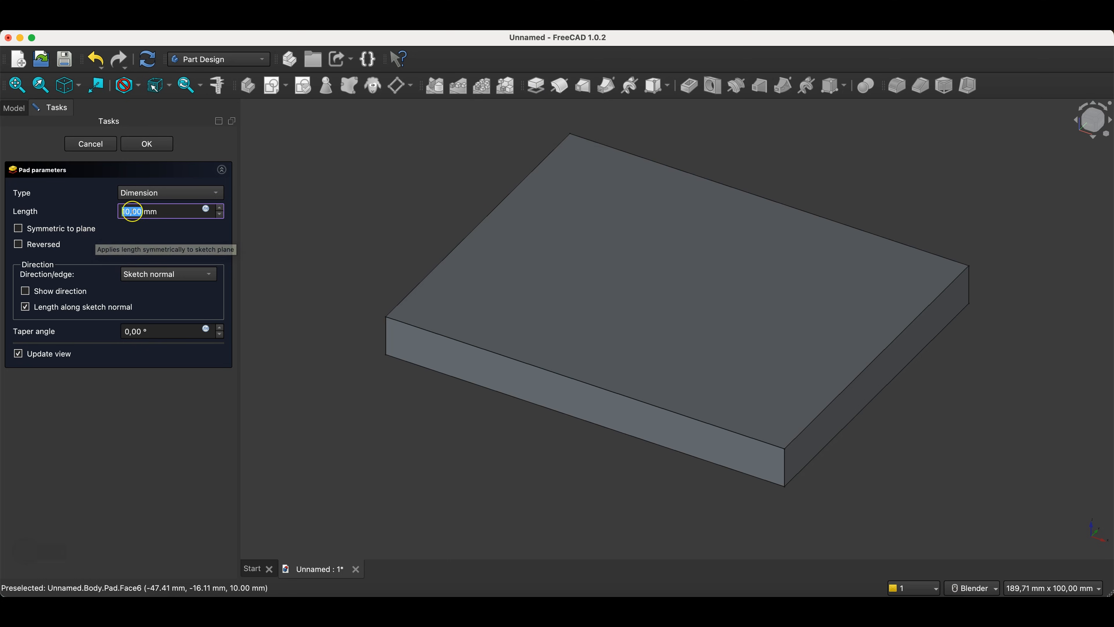
click(147, 145)
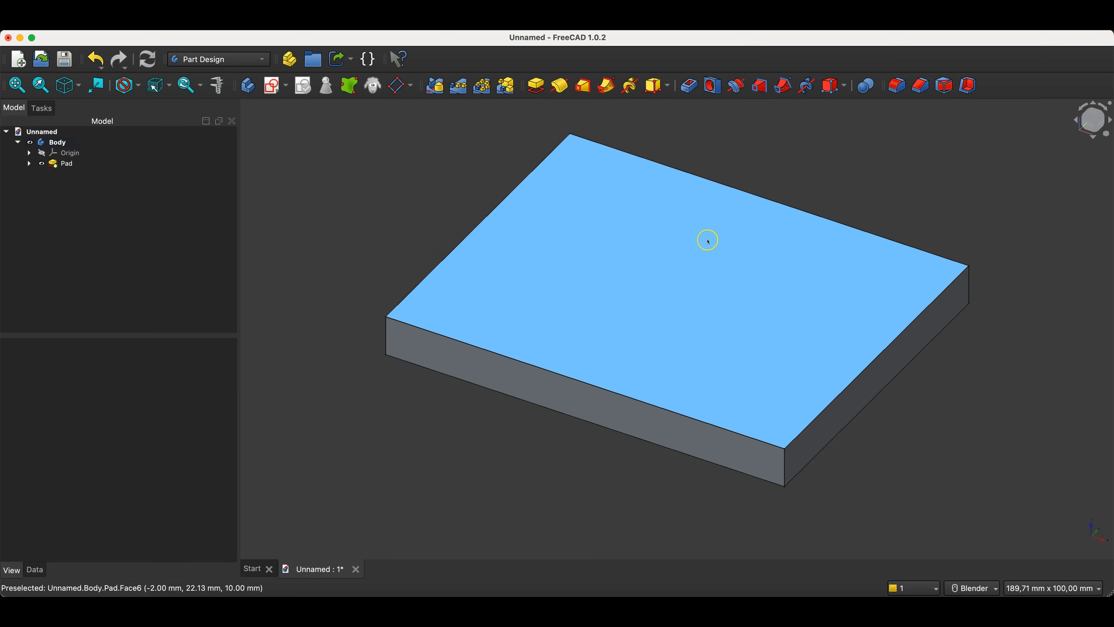
Sketch a 60 mm diameter circle centred on the origin on the plate's upper face and close the sketch.
click(702, 240)
click(273, 86)
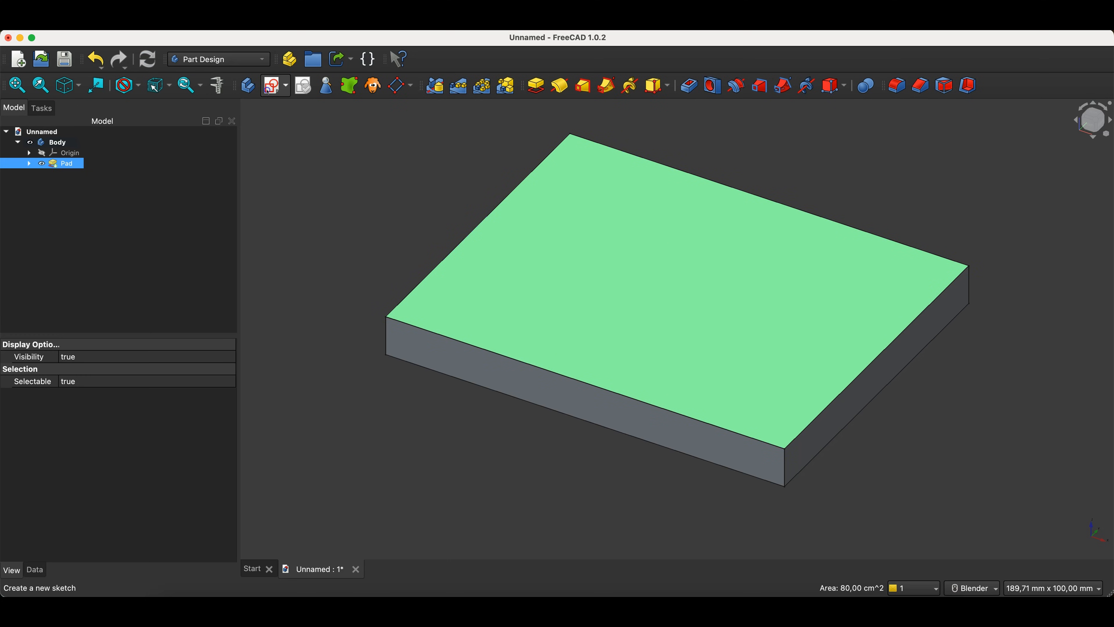
click(592, 86)
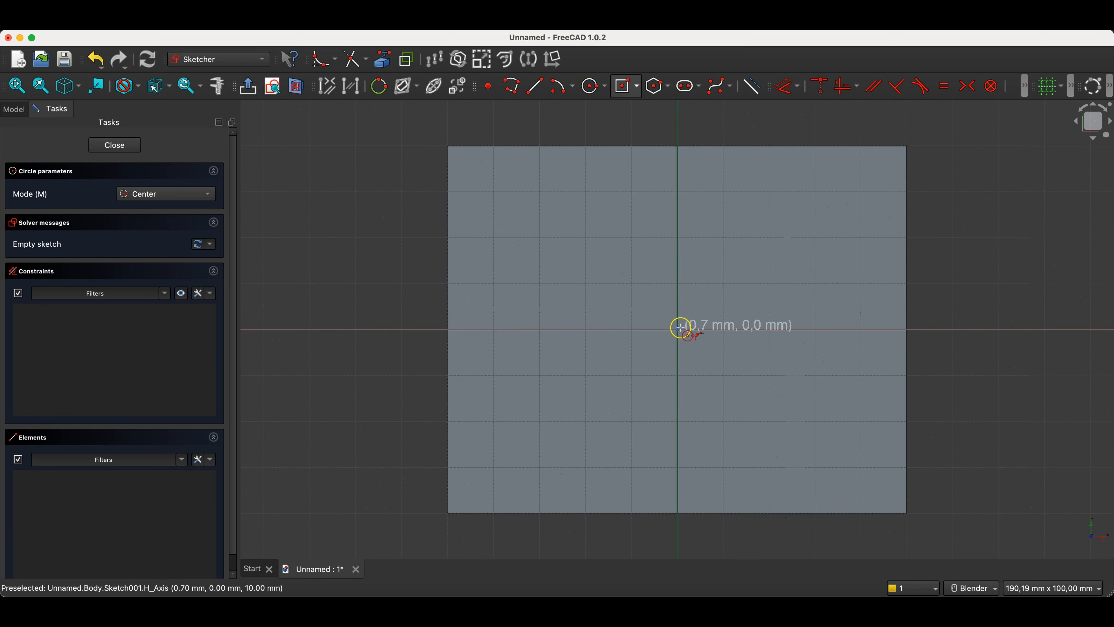
click(677, 329)
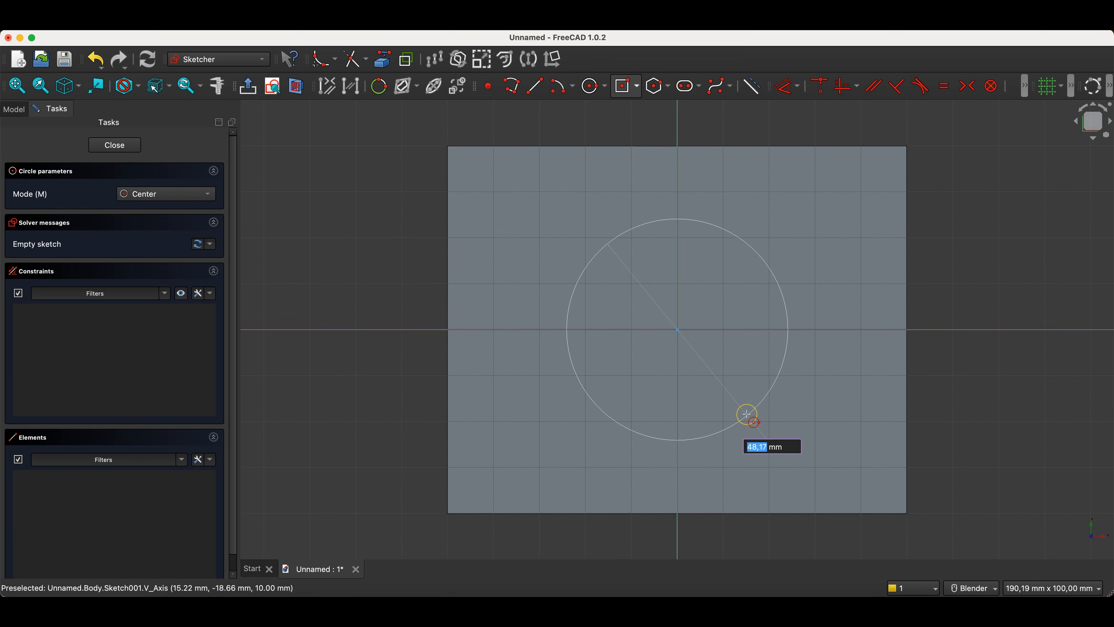
text(60)
key(Return)
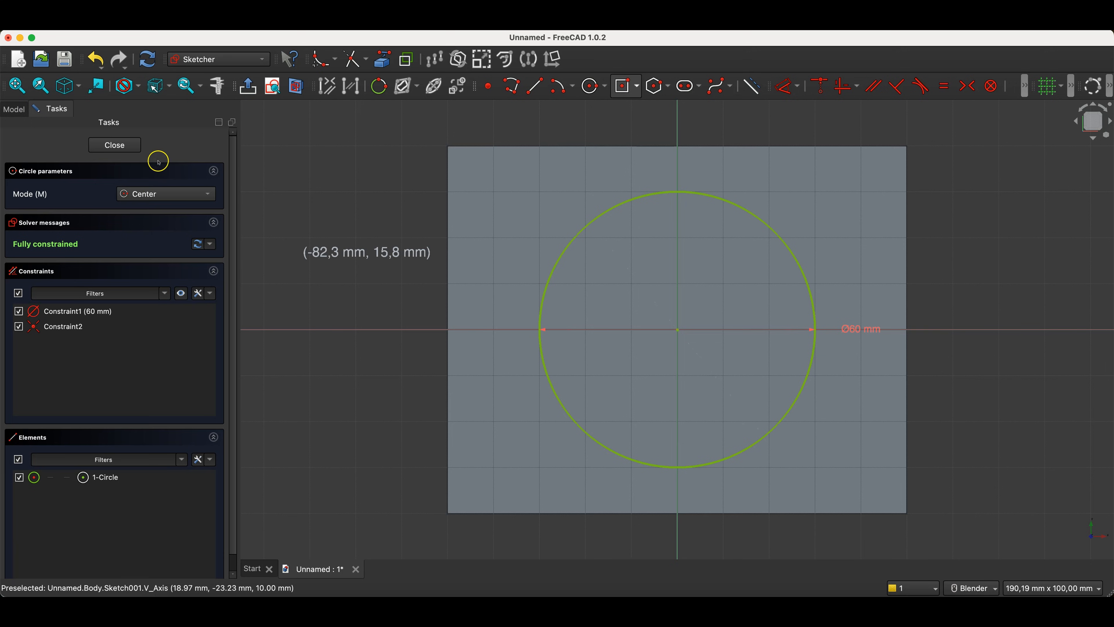
click(132, 145)
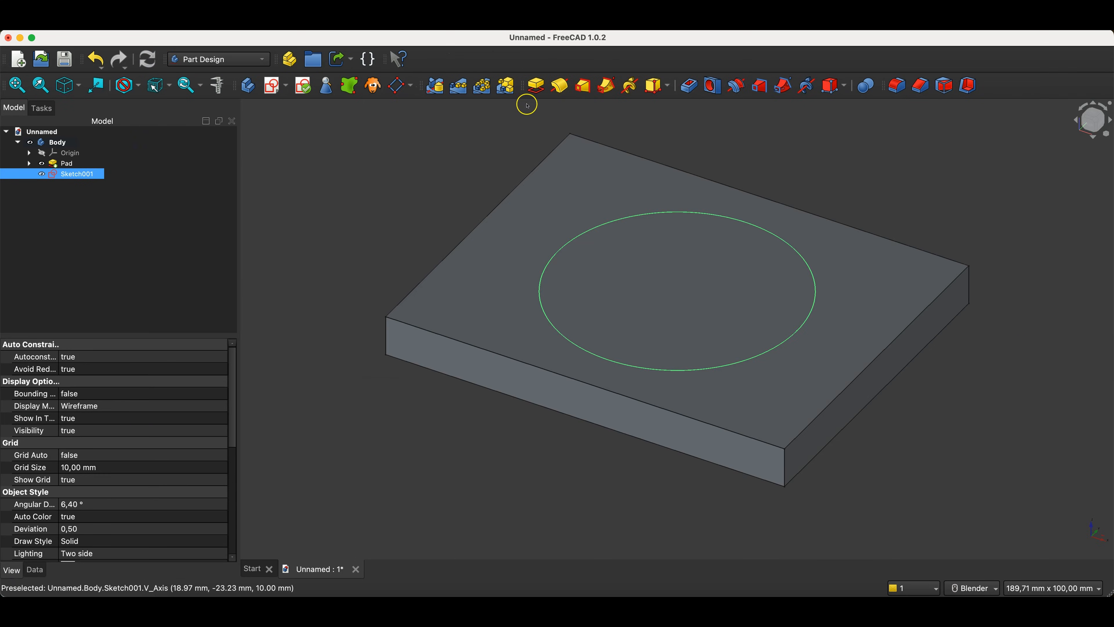
Pad the circle sketch 15 mm upward from the plate.
click(535, 89)
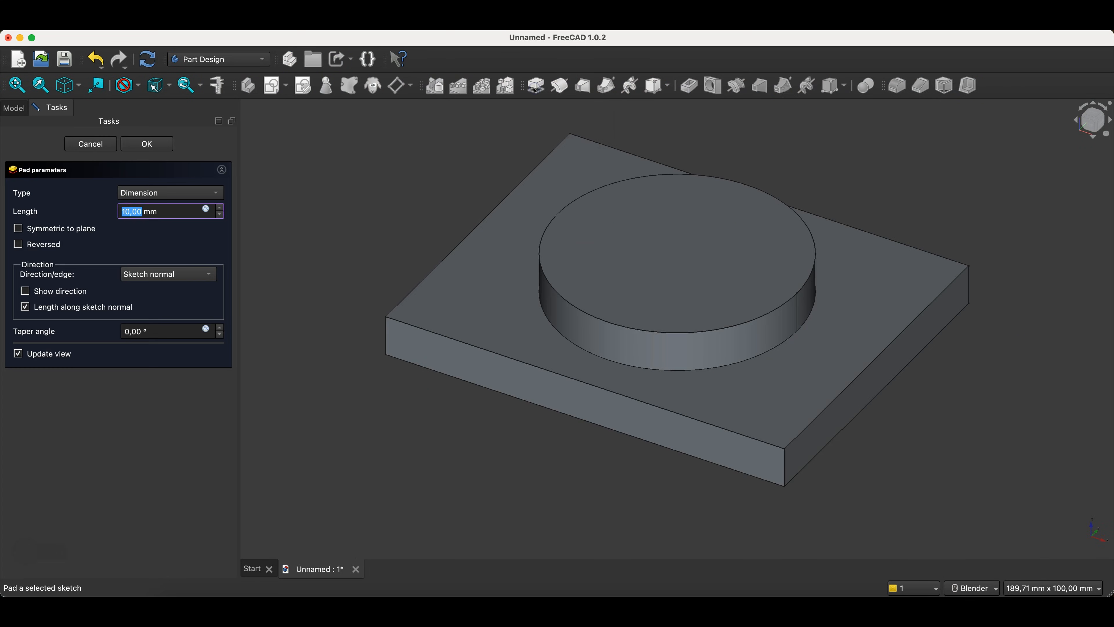
text(4)
text(15)
key(Return)
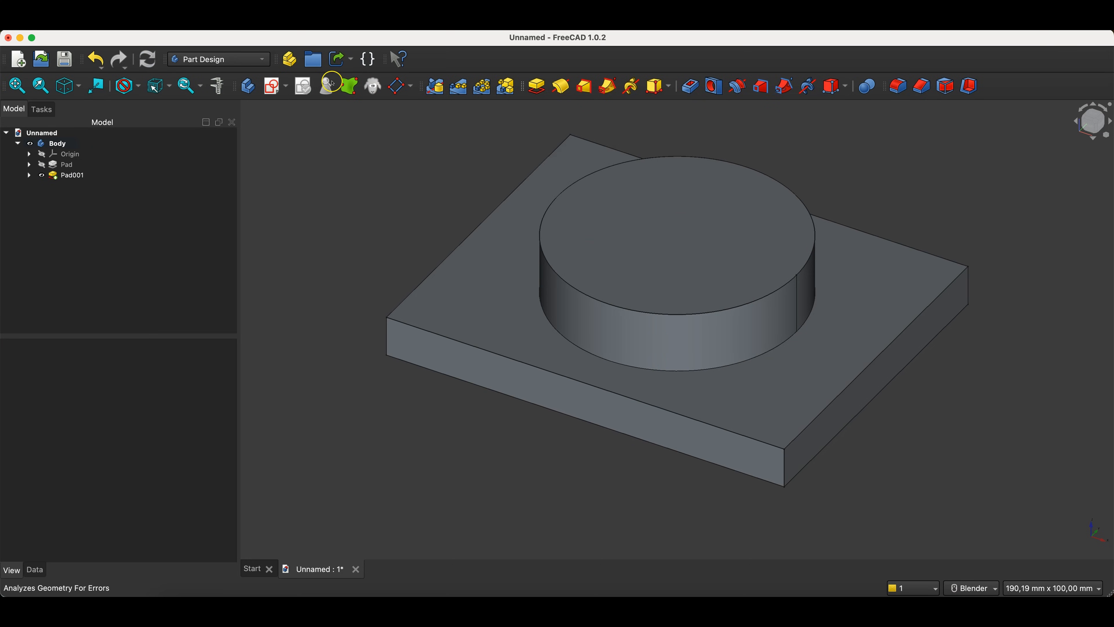
Edit the first pad's sketch to set the rectangle's width to 150 mm, and close the sketch.
click(67, 166)
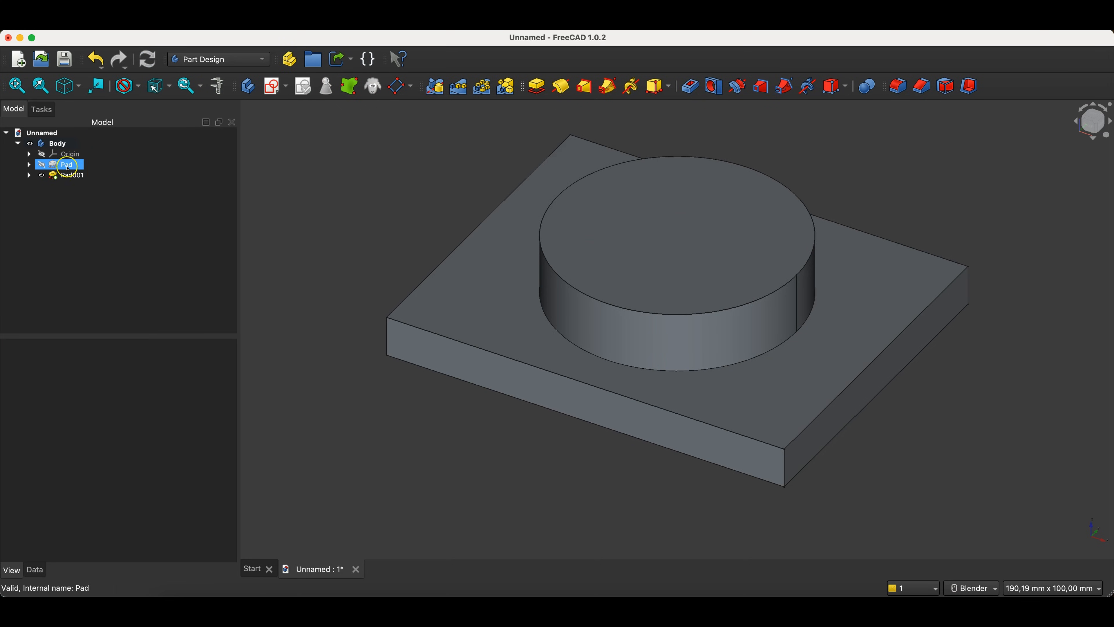
click(29, 165)
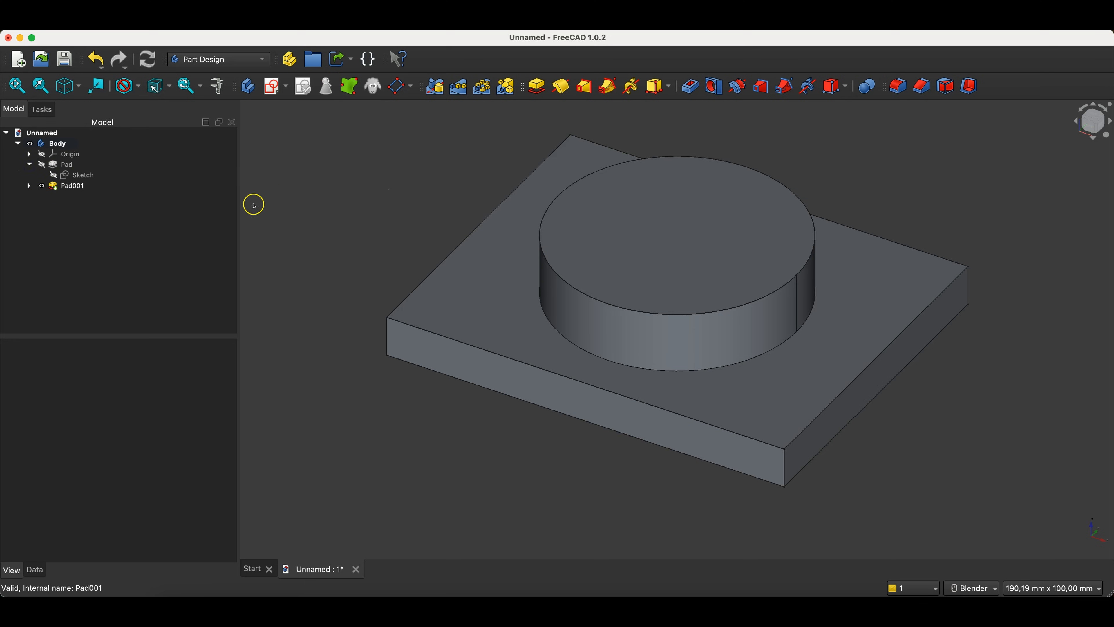
click(81, 176)
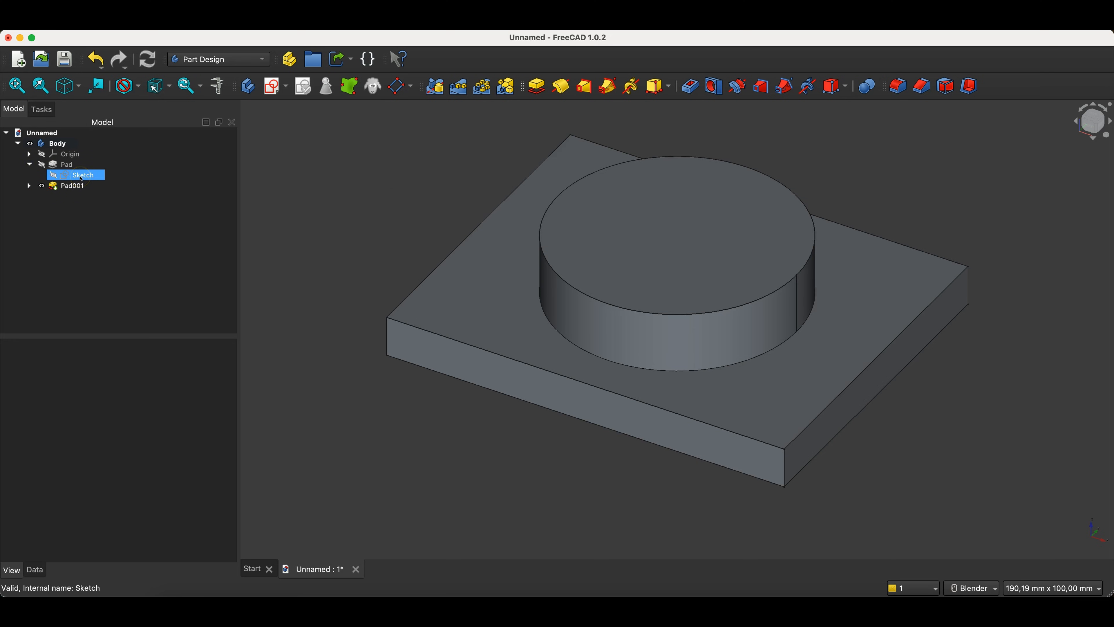
double_click(82, 176)
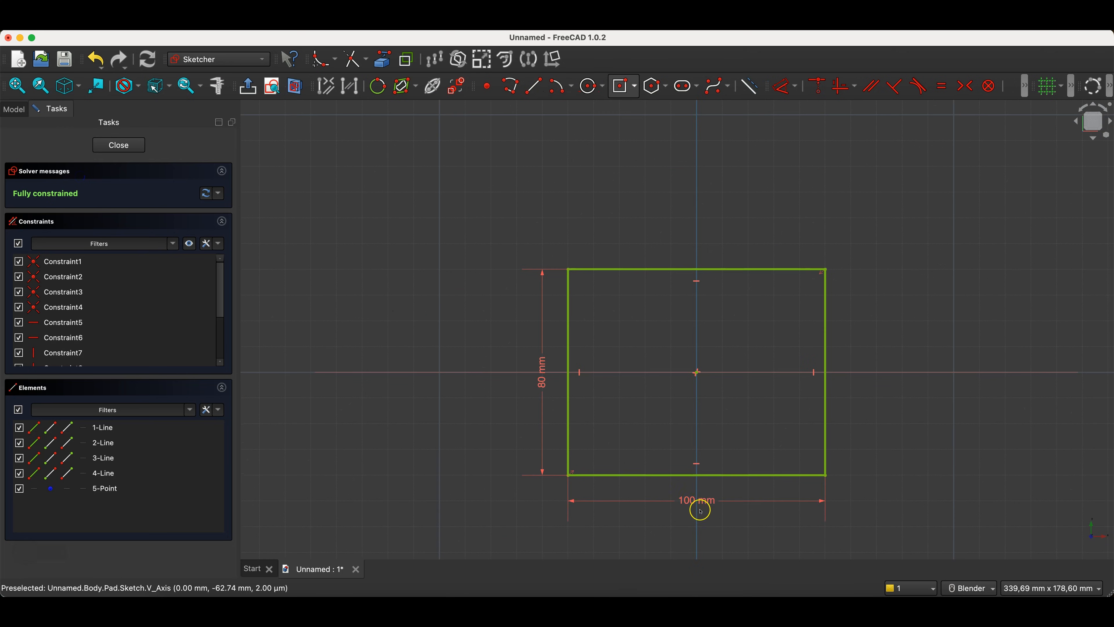
double_click(700, 511)
text(150)
key(Return)
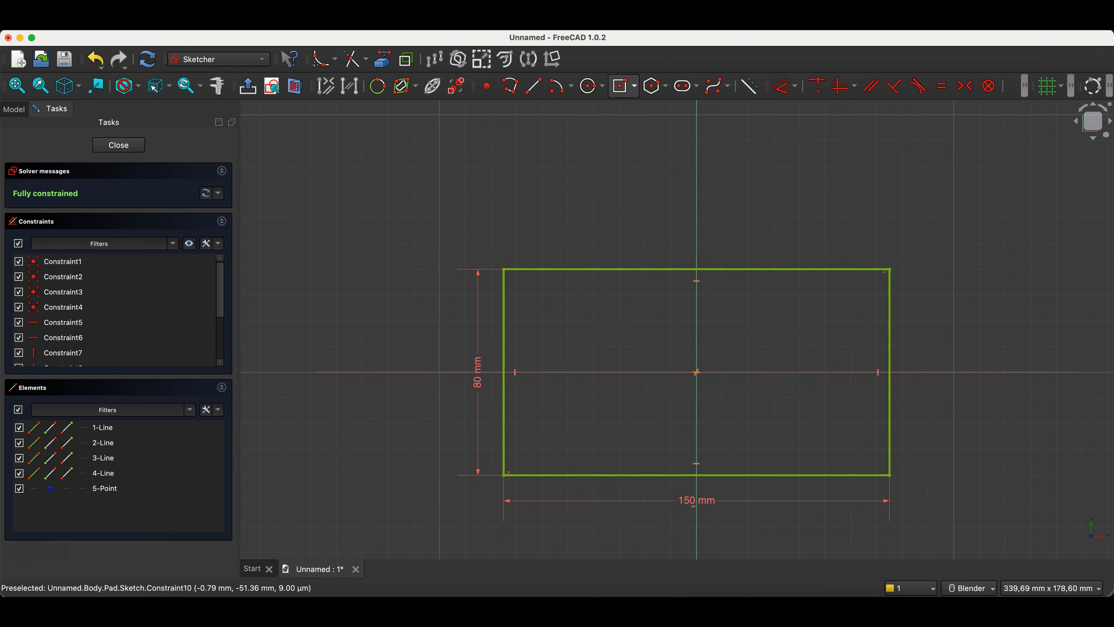
click(127, 145)
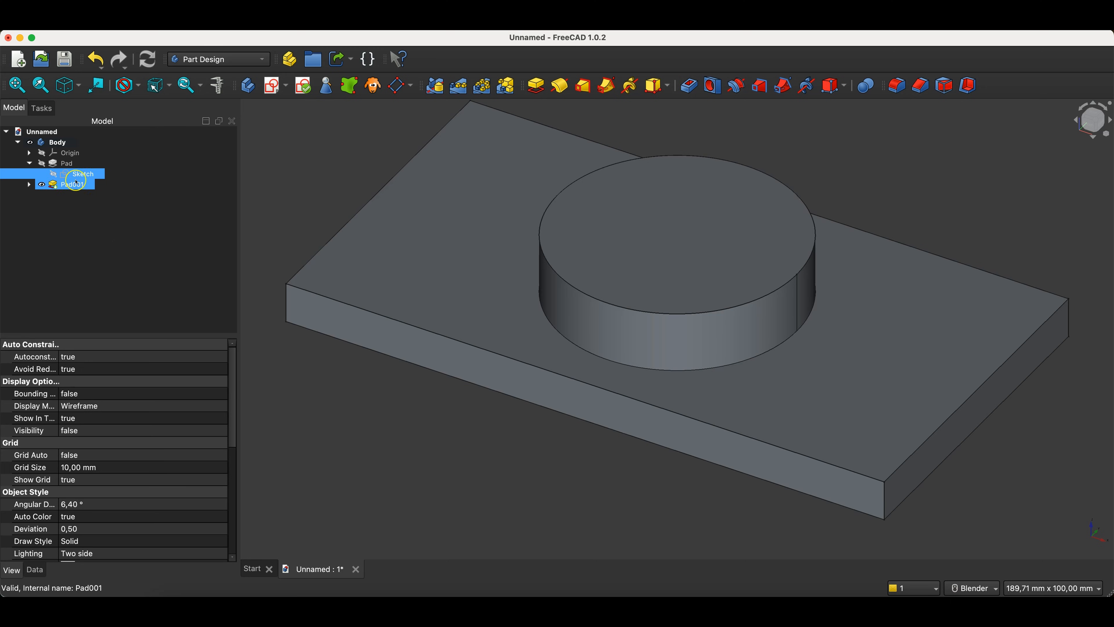
Reopen the base plate's sketch and set the rectangle's width to 100 mm.
double_click(78, 175)
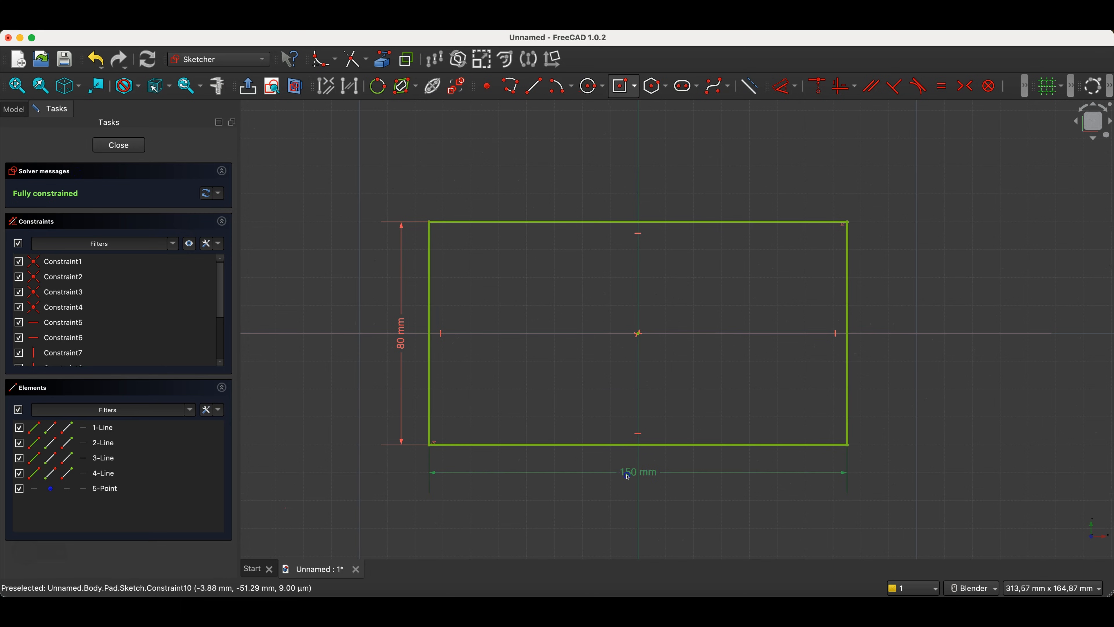
double_click(627, 476)
text(100)
key(Return)
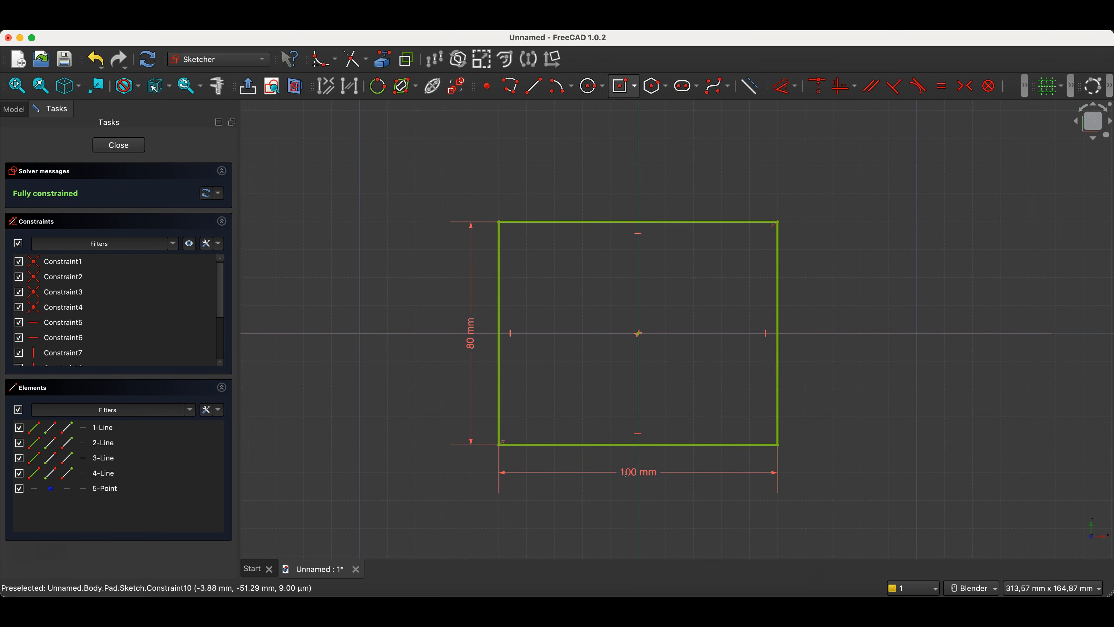
click(561, 315)
click(516, 280)
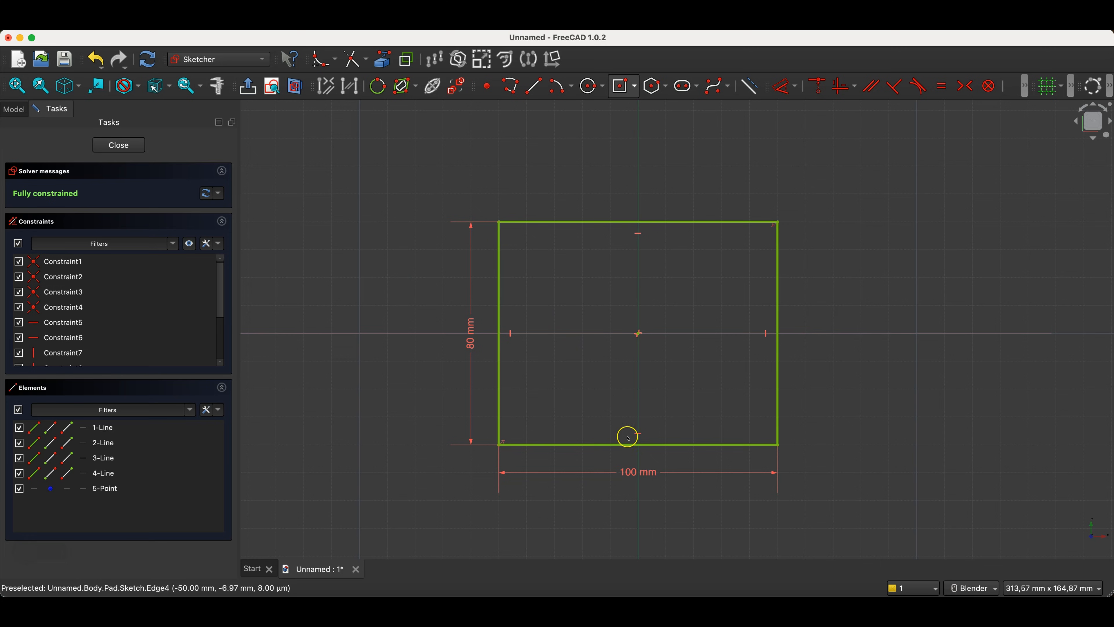
Name the rectangle's horizontal width dimension L1.
double_click(630, 475)
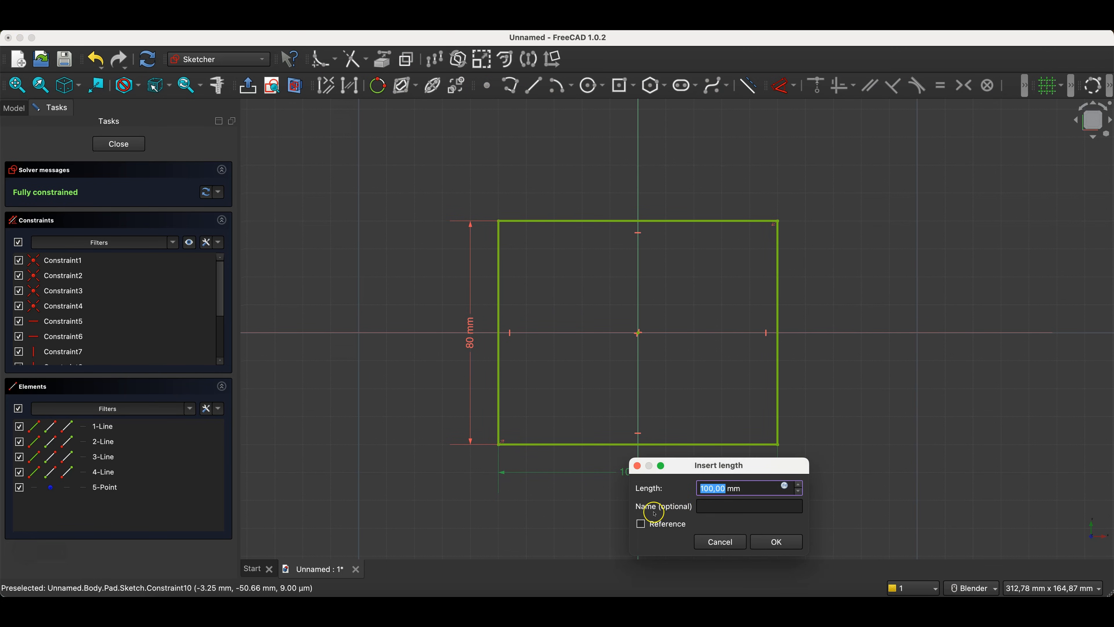
click(724, 506)
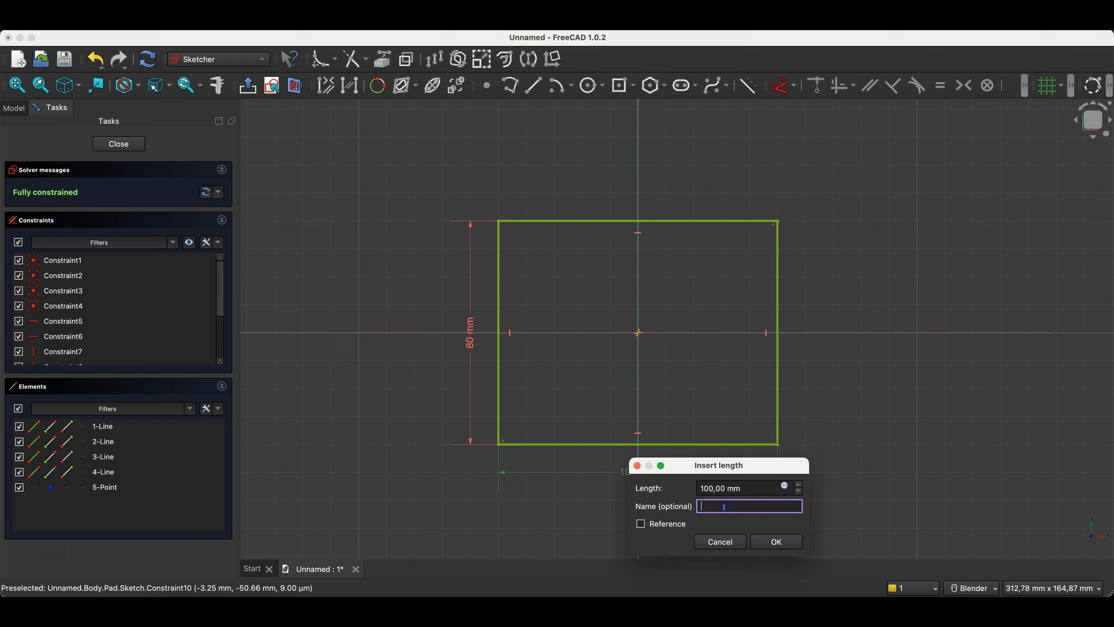
text(L1)
click(786, 548)
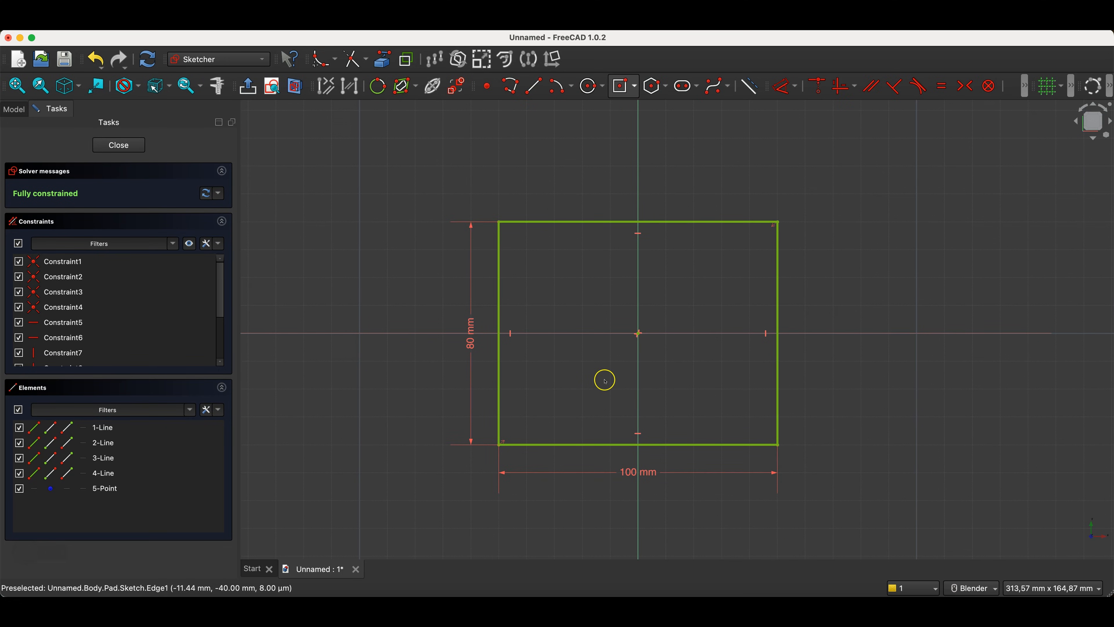
Link the rectangle's vertical dimension to its width with the expression Constraints.L1-20mm.
double_click(472, 328)
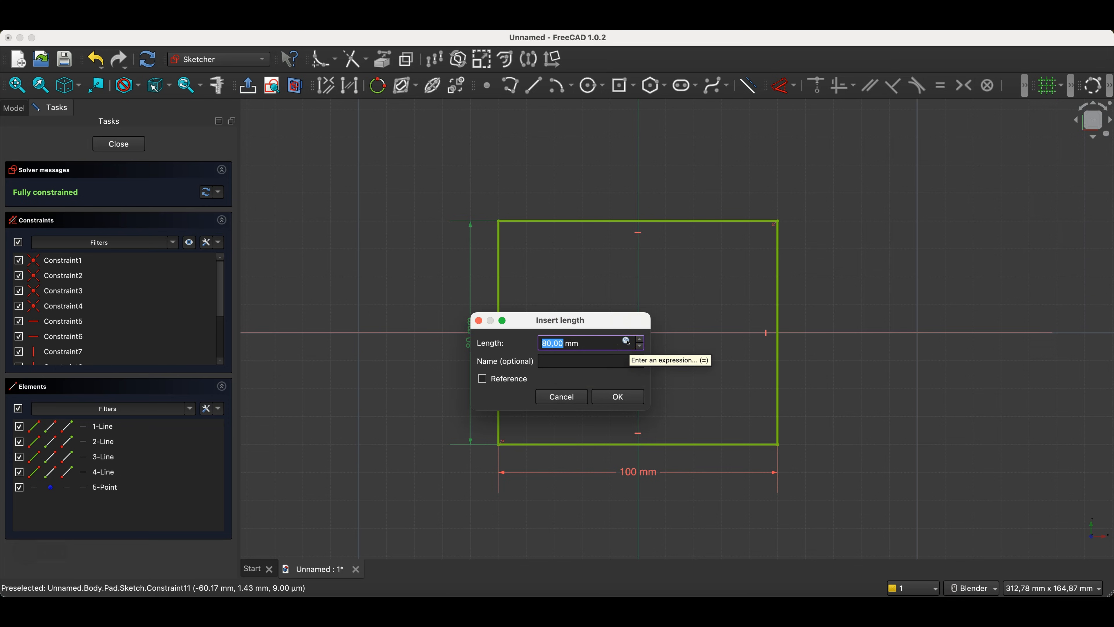
click(626, 343)
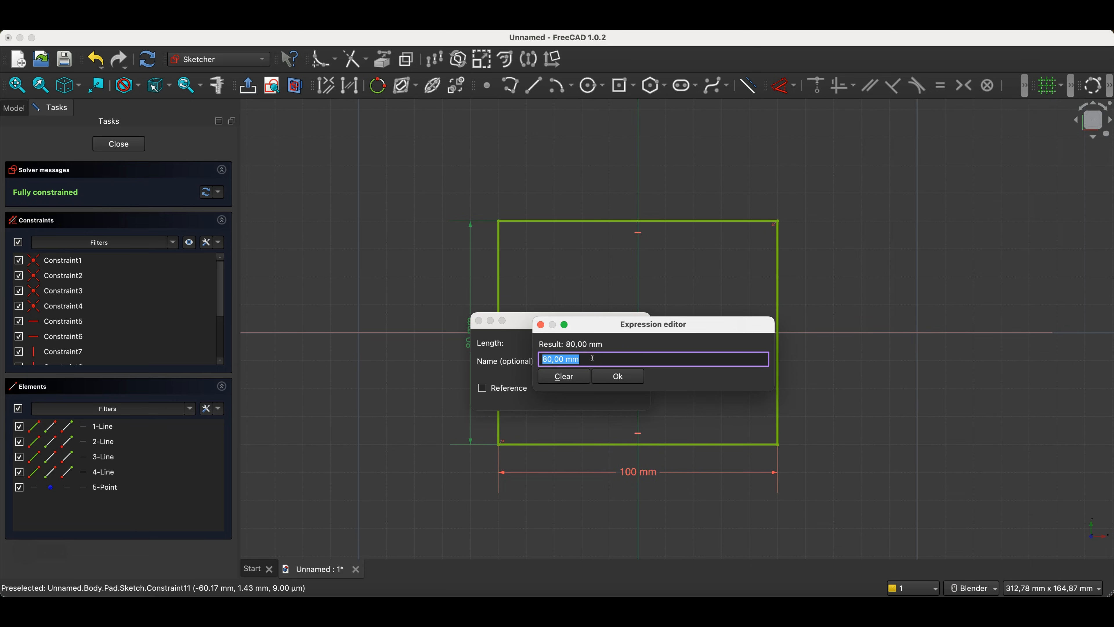
text(co)
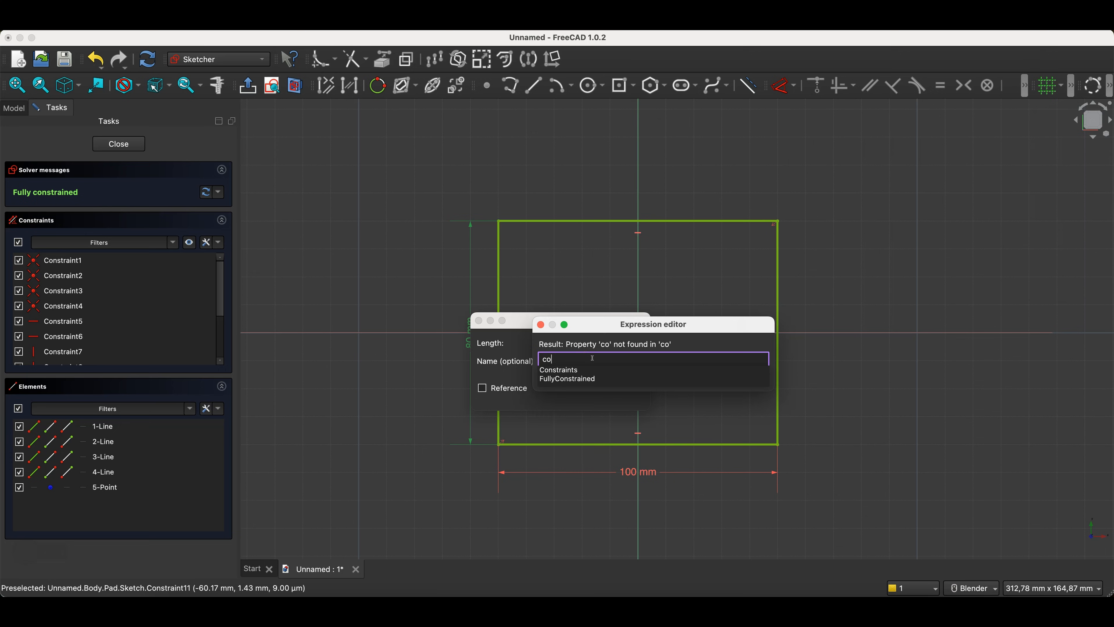
key(Down)
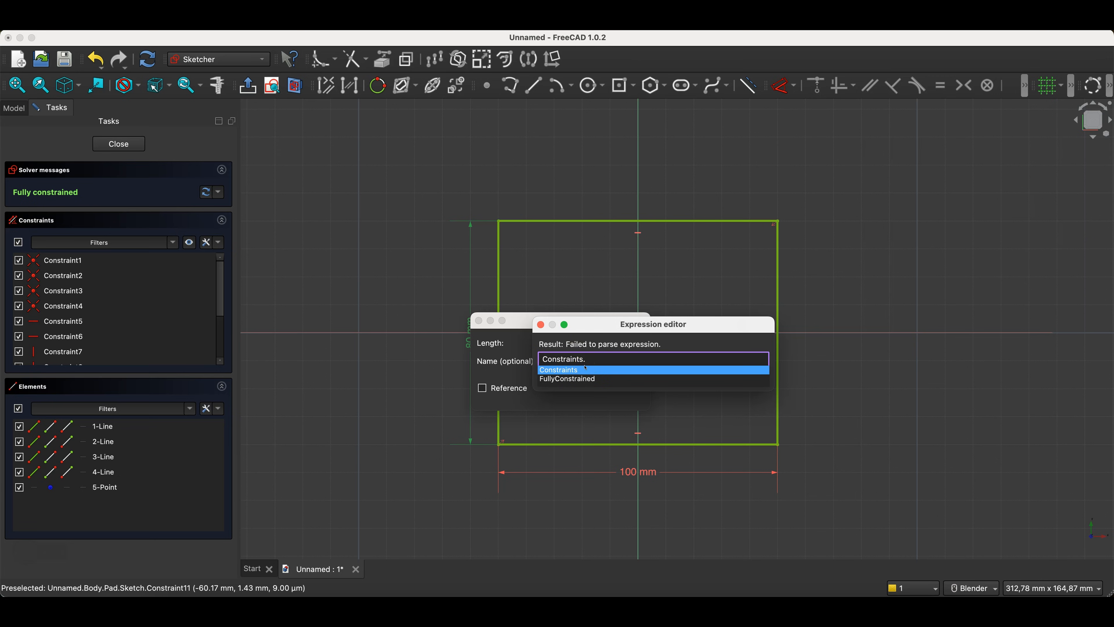
text(L)
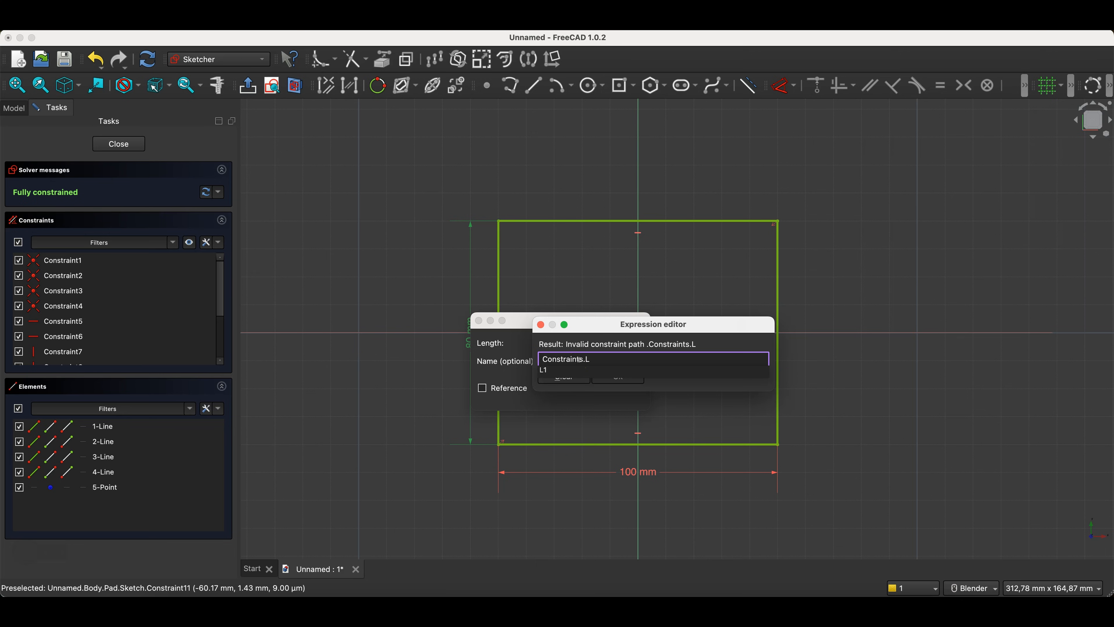
key(Down)
click(563, 370)
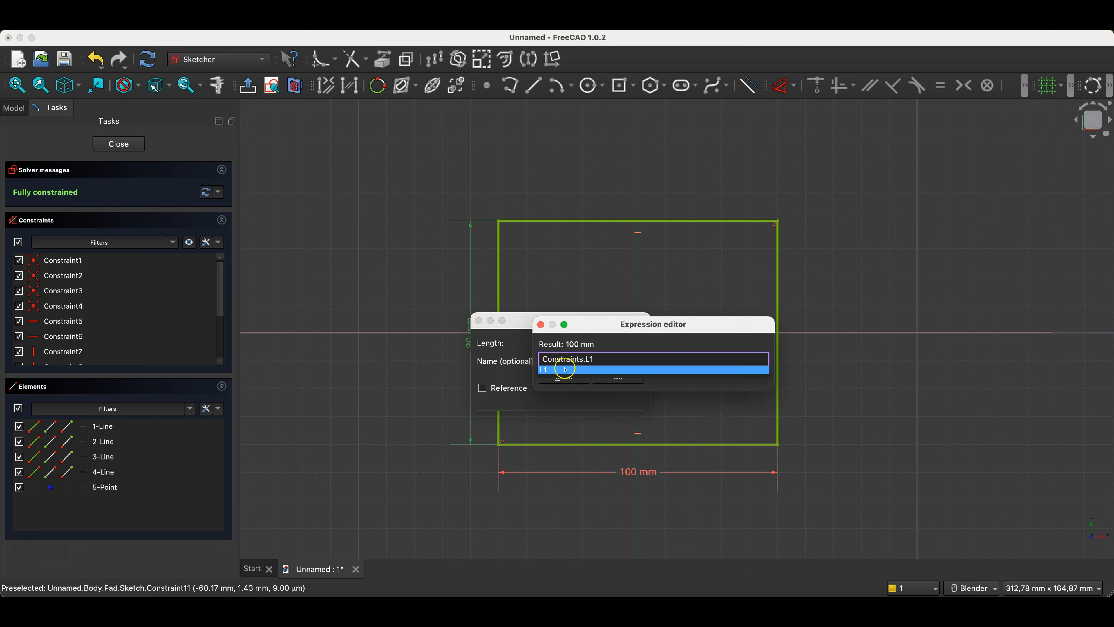
text(-)
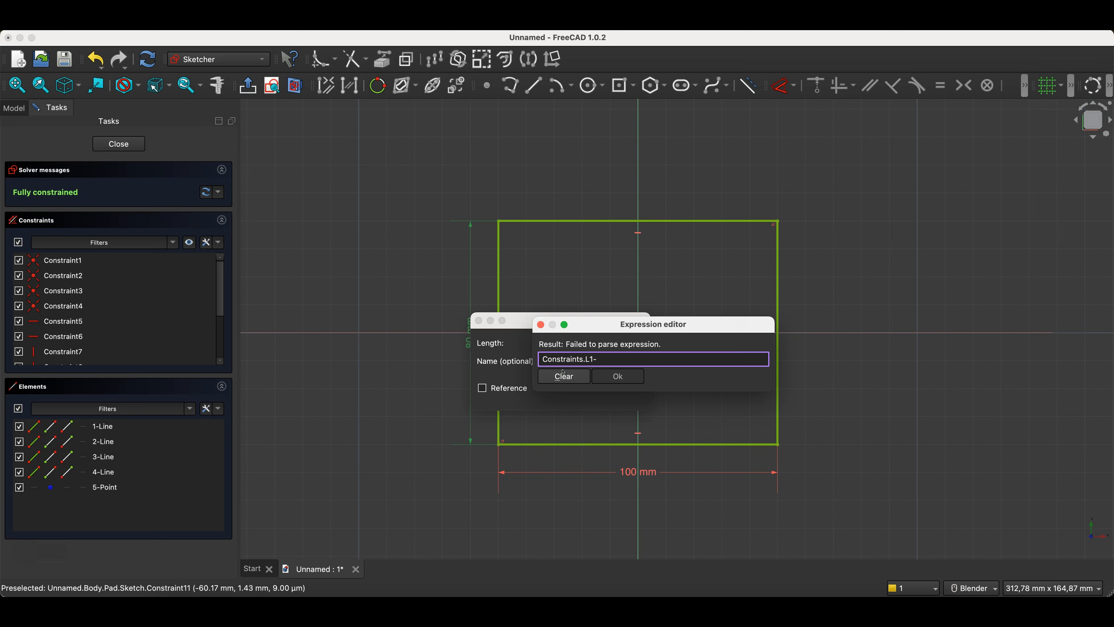
text(20)
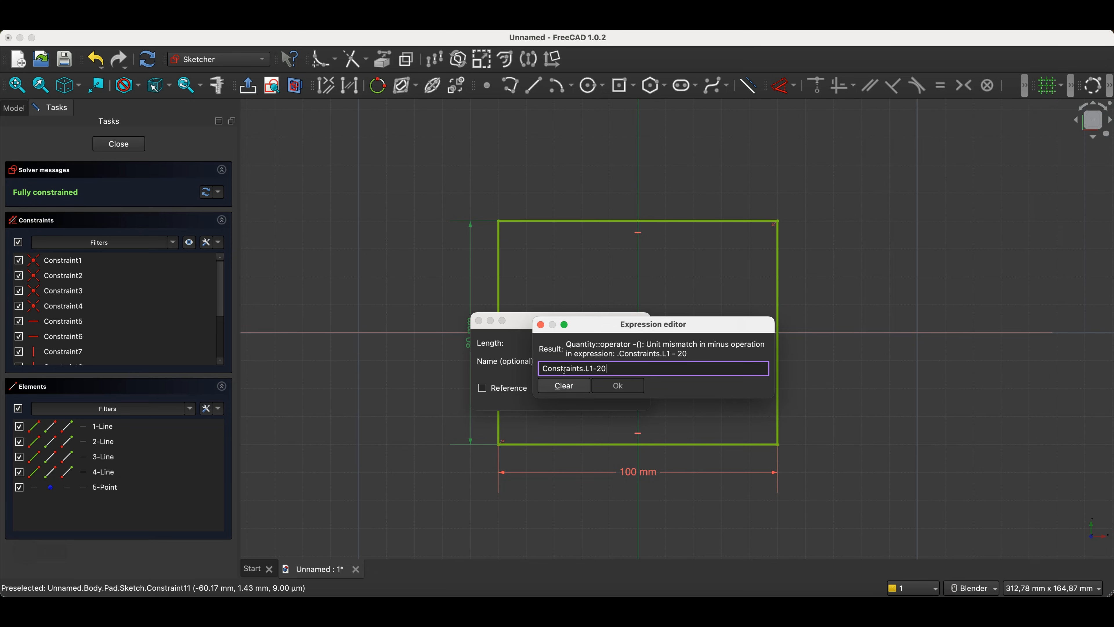
text(mm)
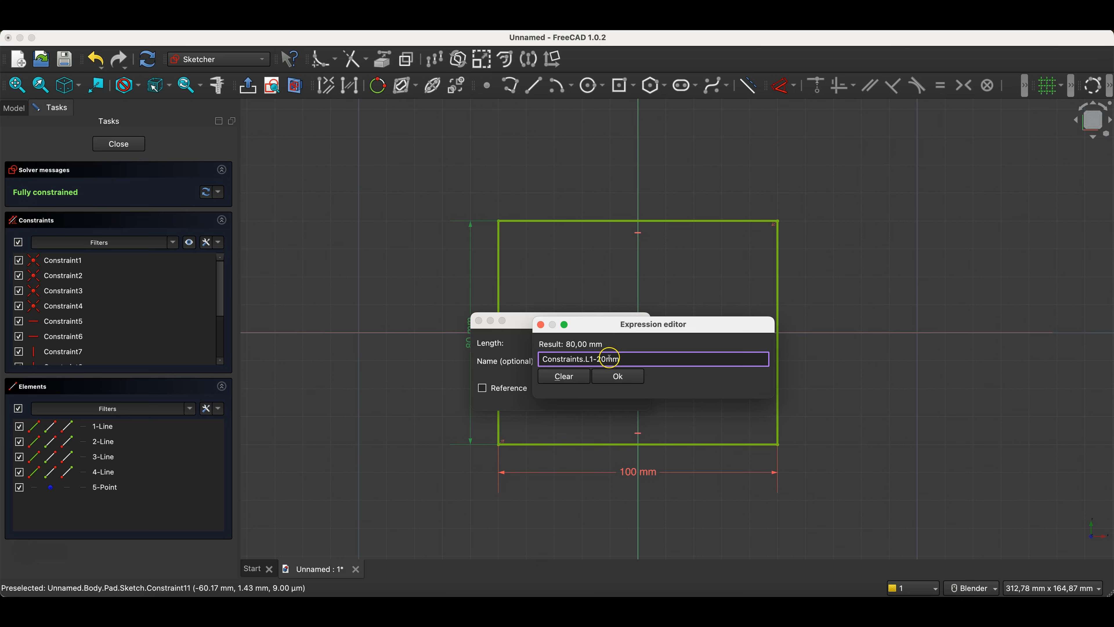
click(617, 377)
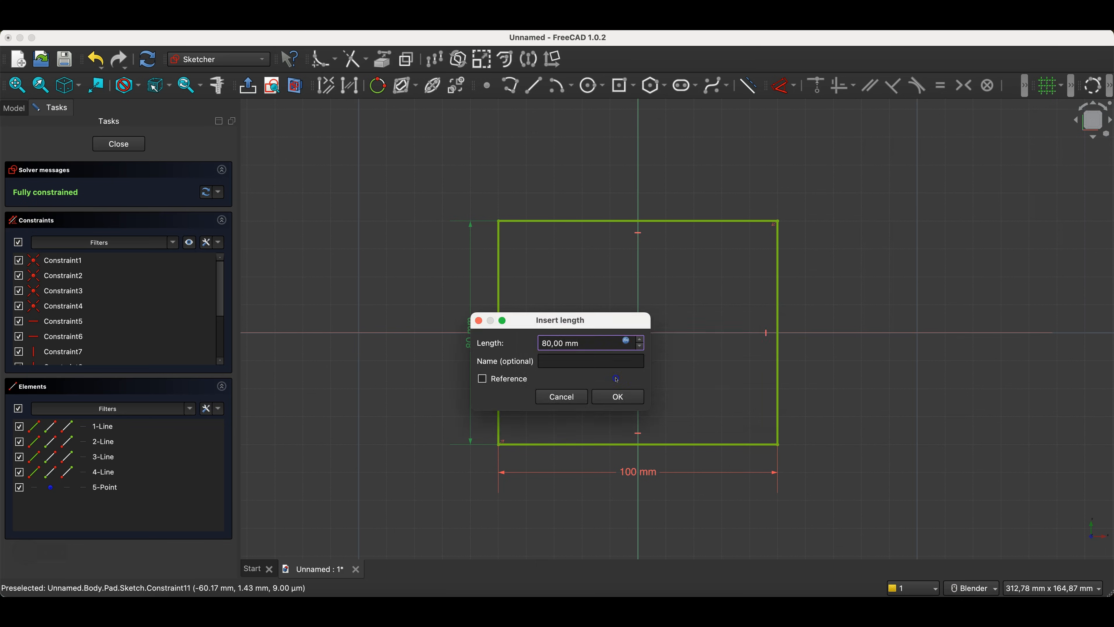
click(615, 396)
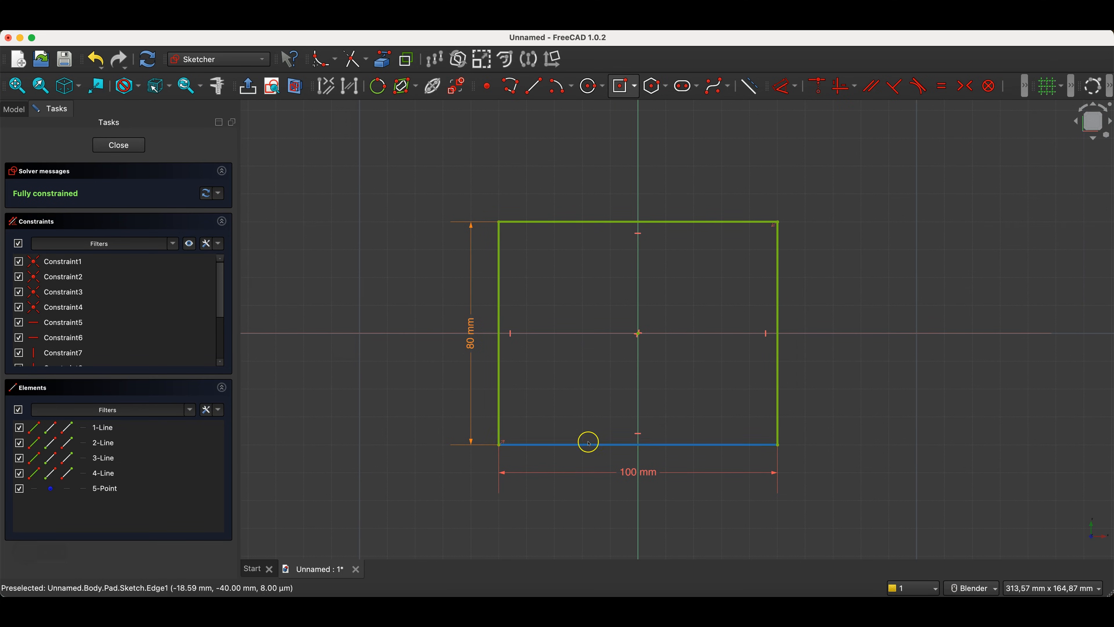
Set the rectangle's width dimension L1 to 120 mm, close the sketch, and check the plate's front face and lower edge.
double_click(630, 476)
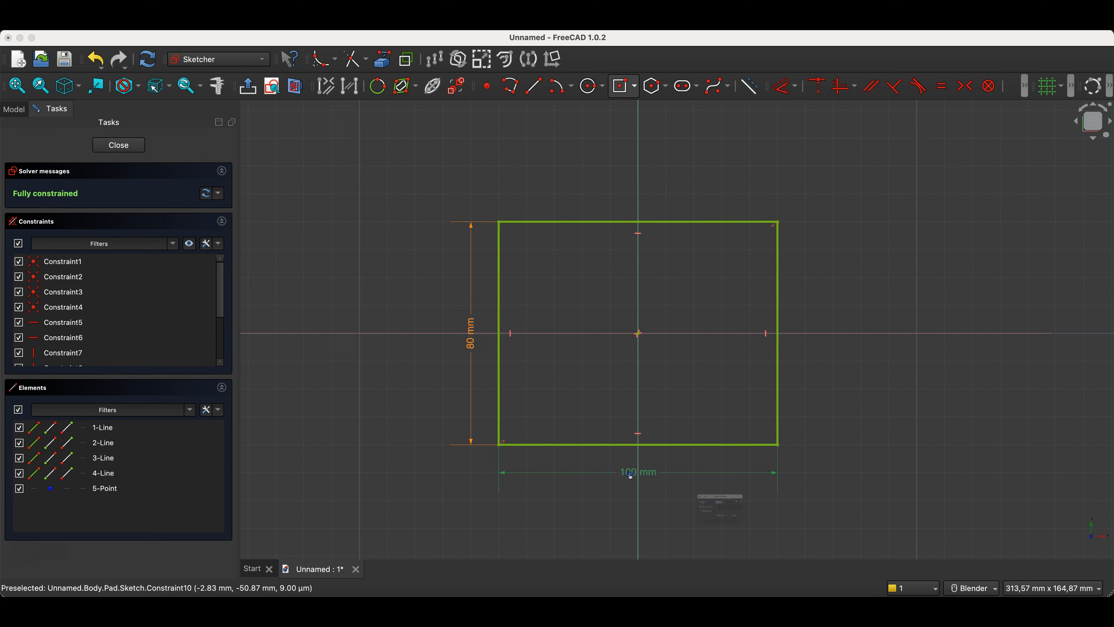
text(120)
key(Return)
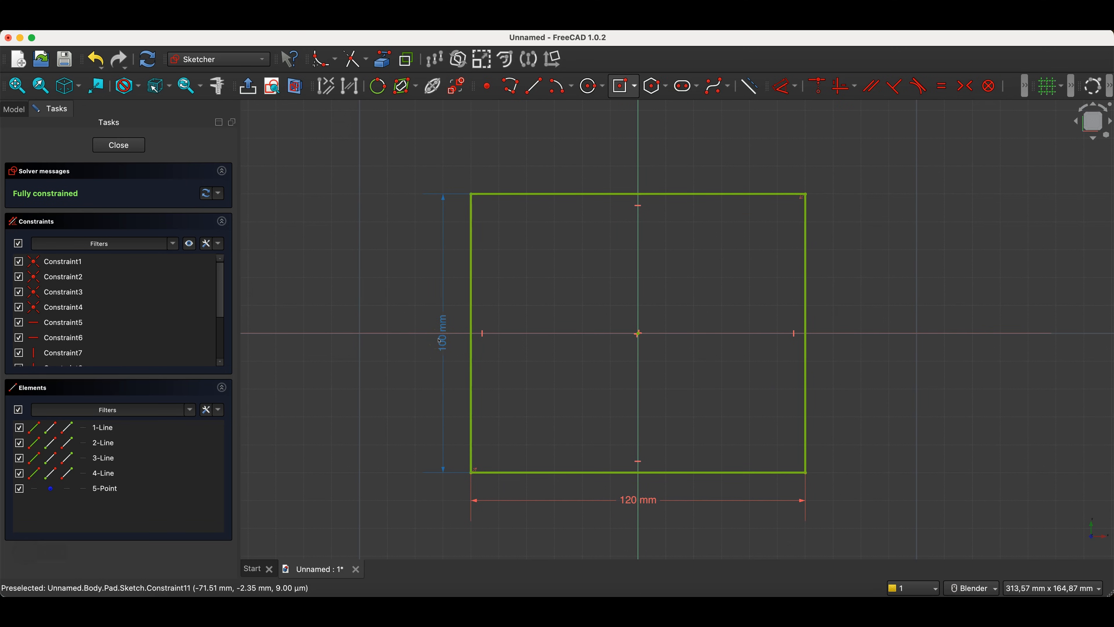
click(119, 145)
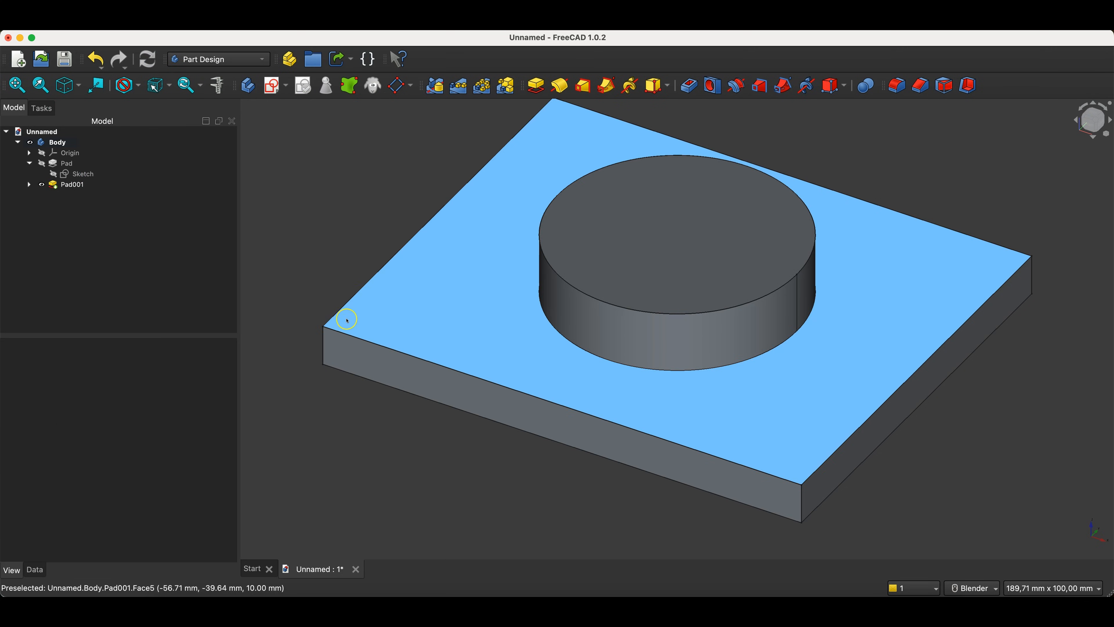
click(341, 340)
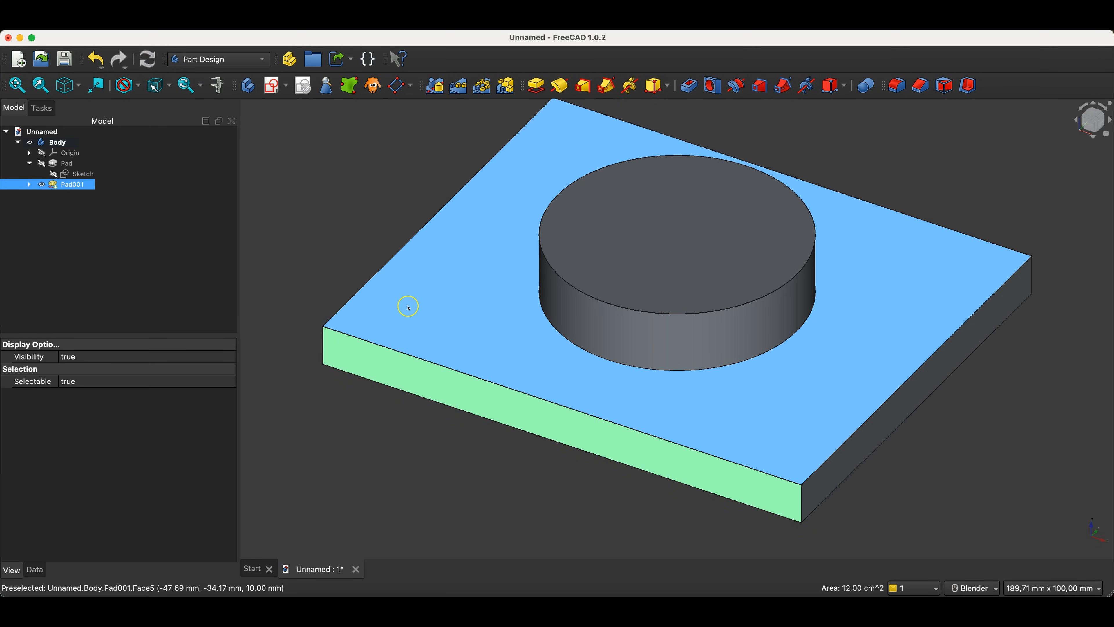
click(381, 385)
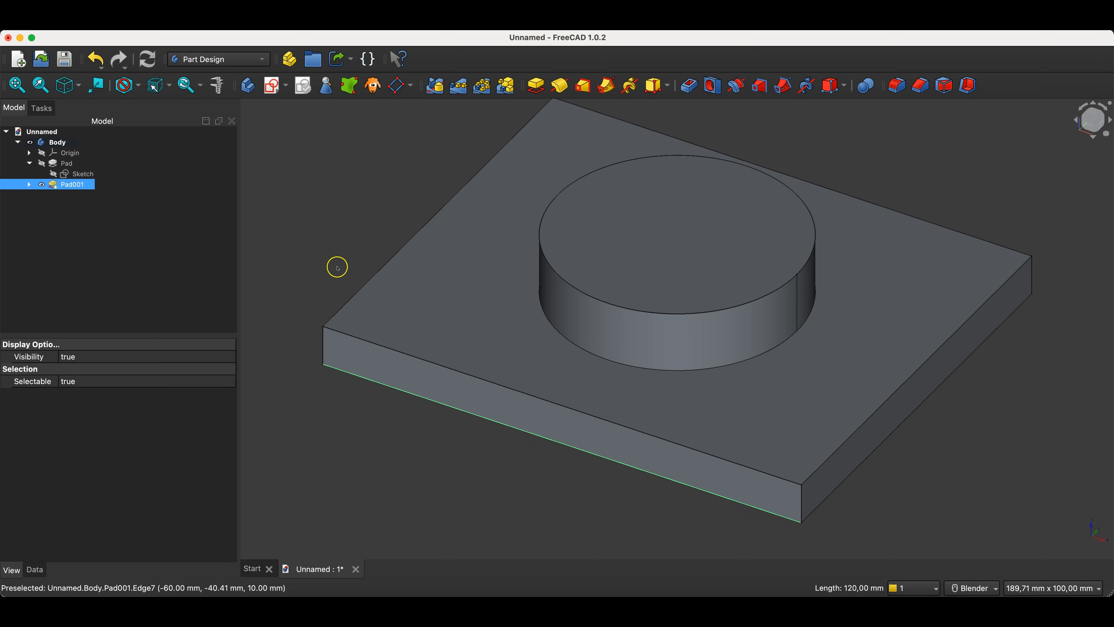
Edit the base plate's pad and drive its length with the expression Sketch.Constraints.L1/10.
double_click(57, 165)
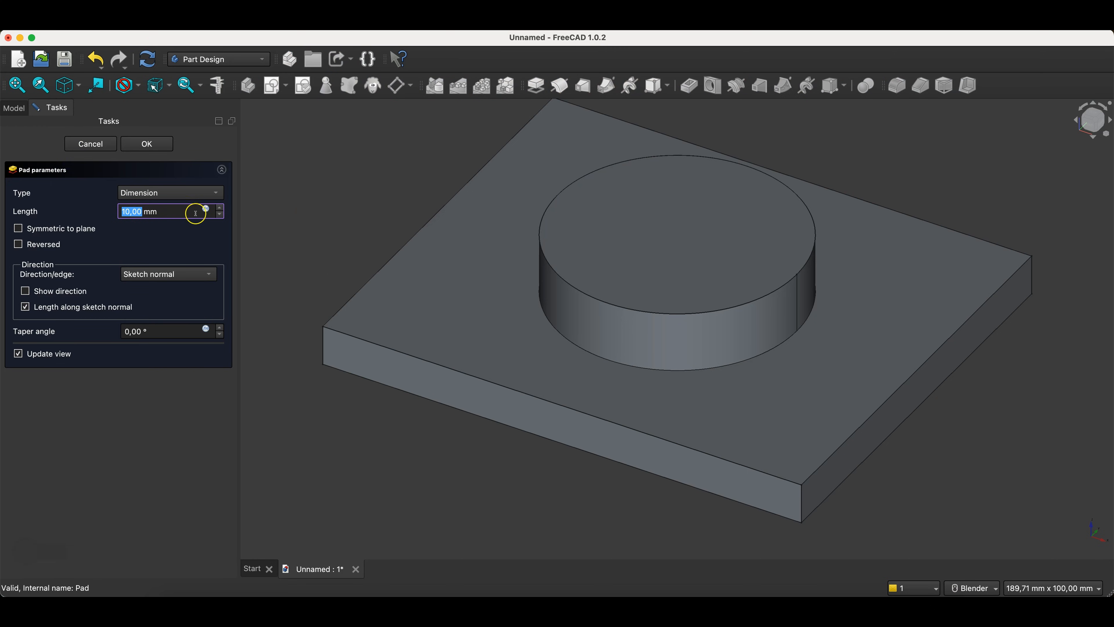
click(205, 209)
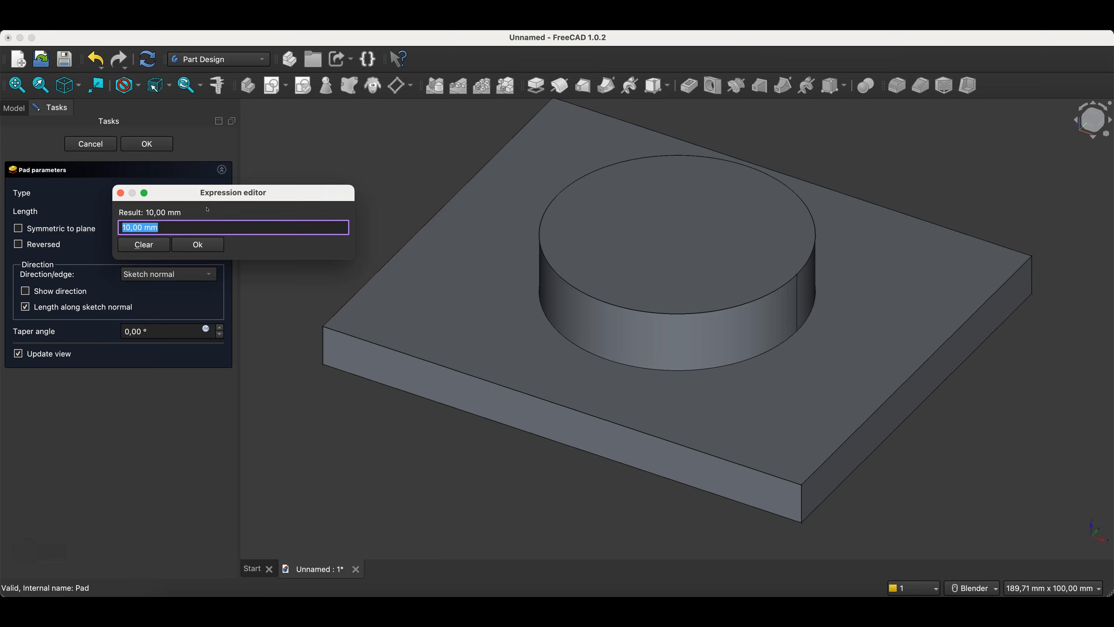
text(sk)
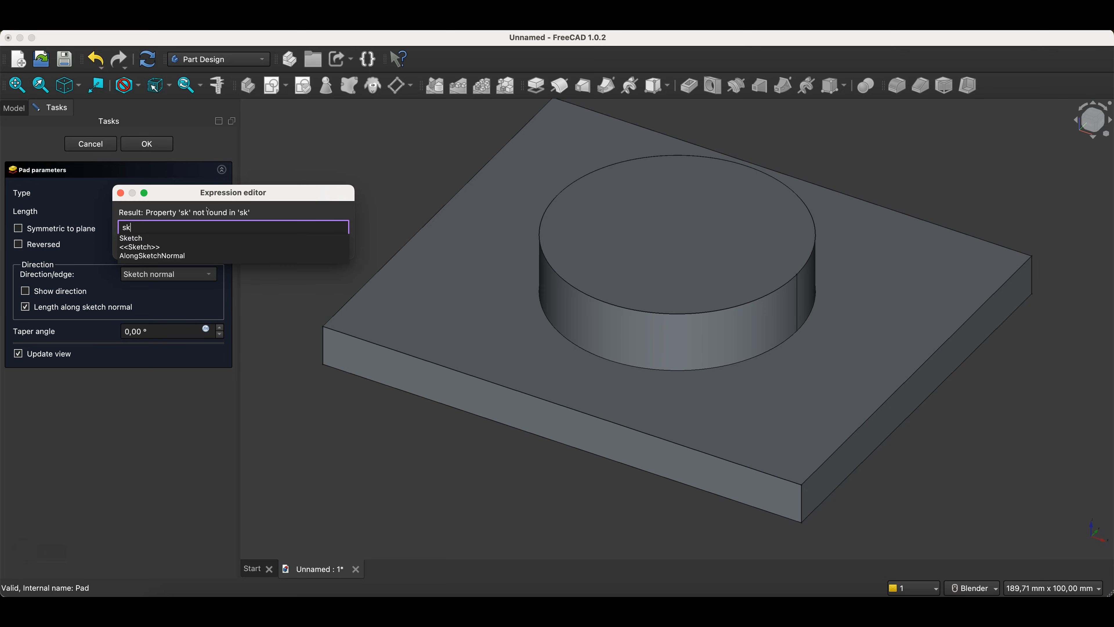
key(Down)
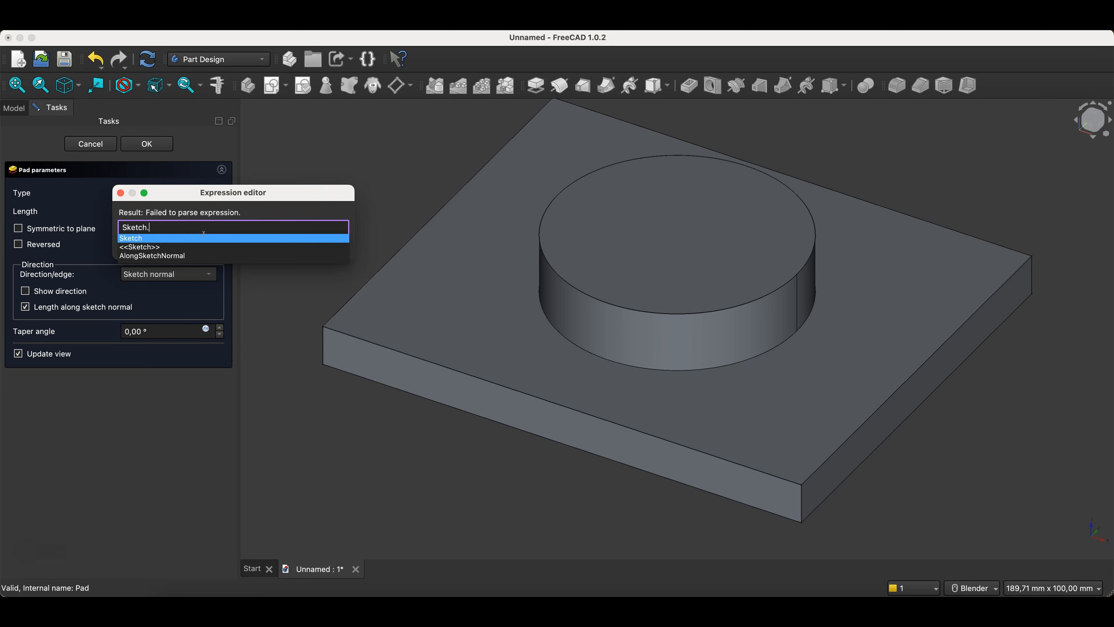
text(co)
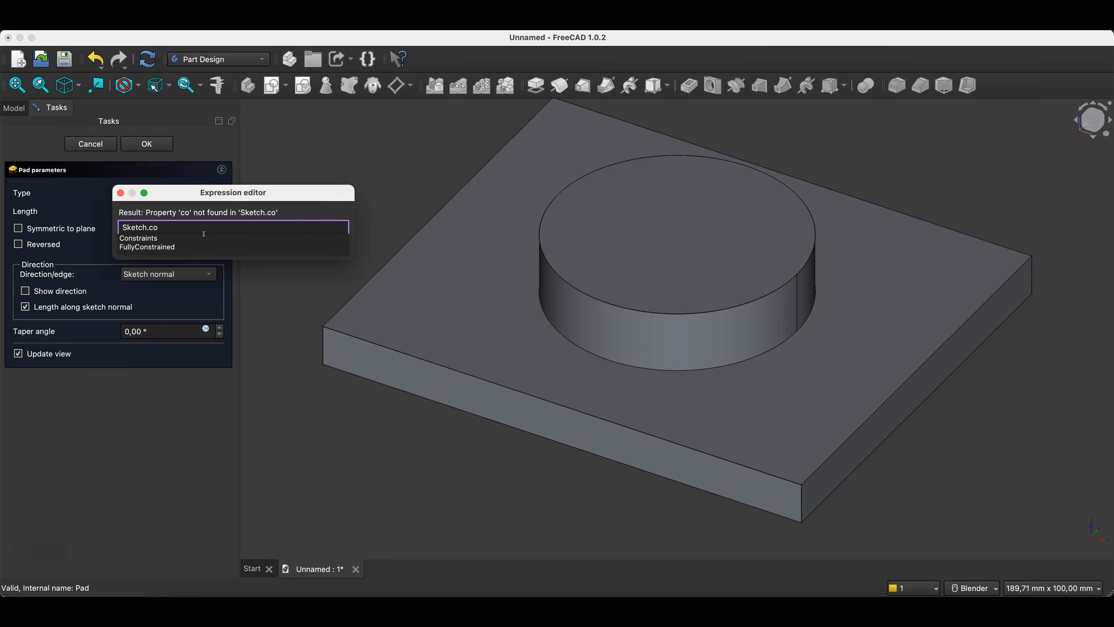
key(Down)
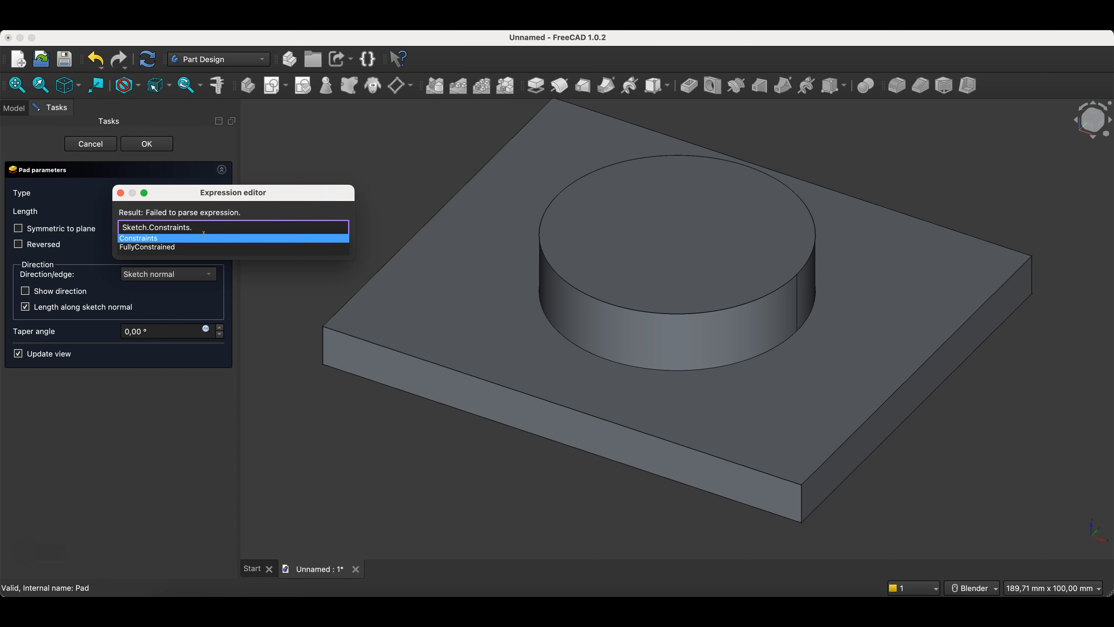
text(l)
key(Down)
text(/)
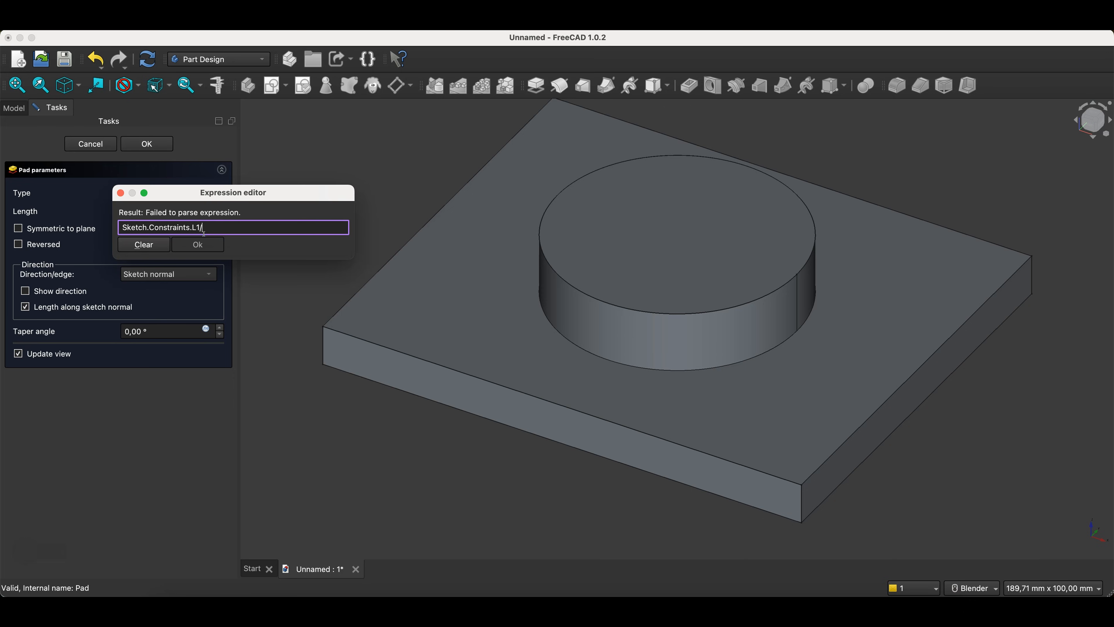
text(10)
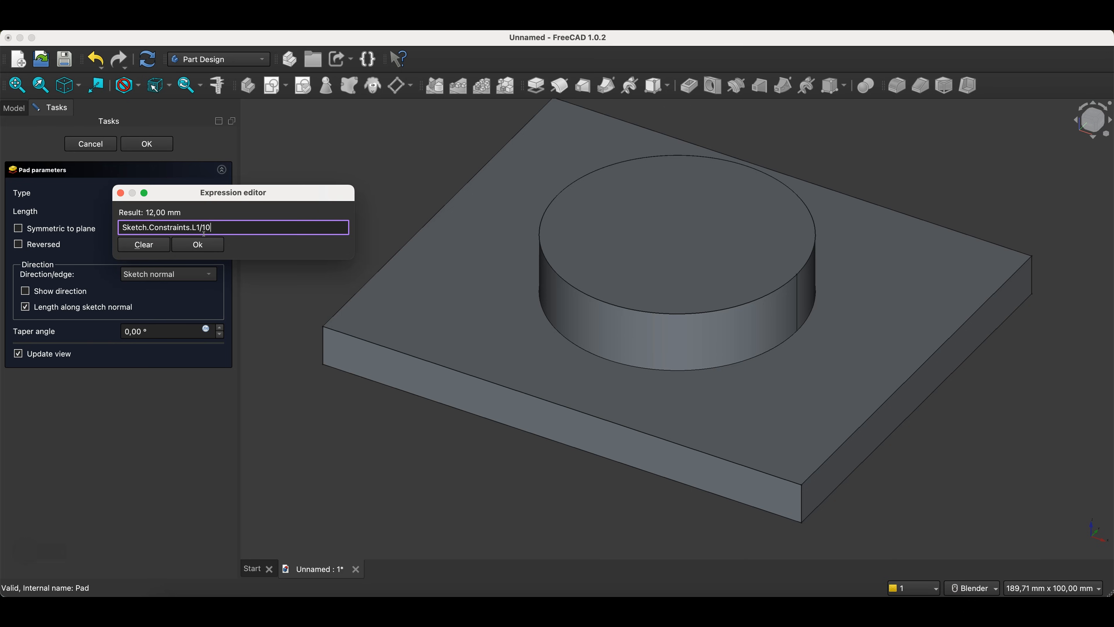
click(203, 245)
click(156, 211)
click(154, 142)
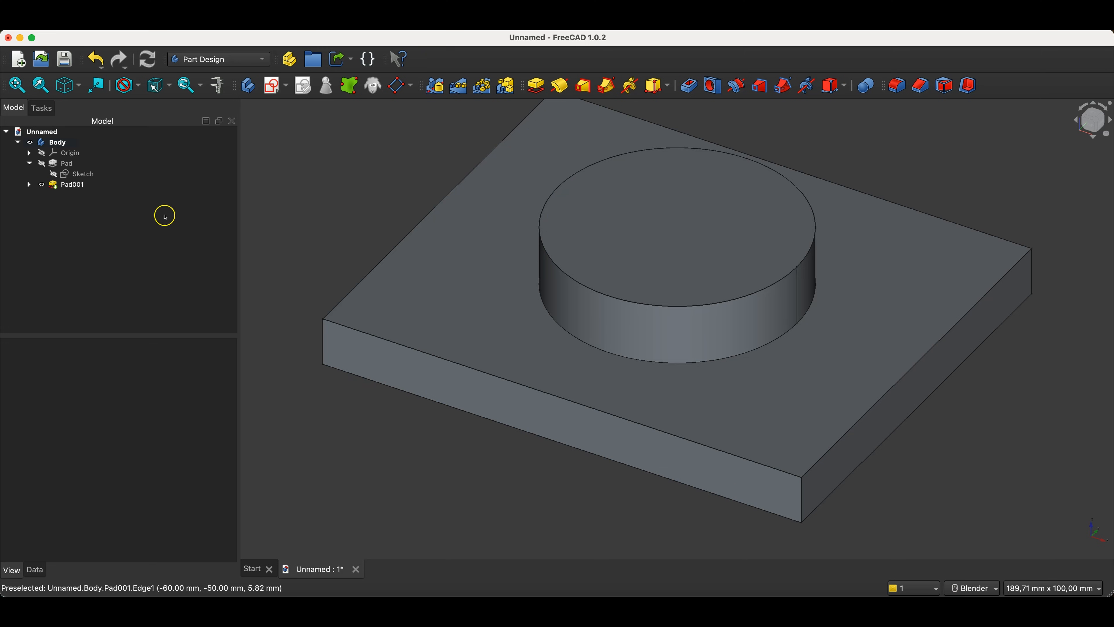
Set L1 to 200 mm in the base plate's sketch, close it, and measure the plate's vertical corner edge.
click(84, 175)
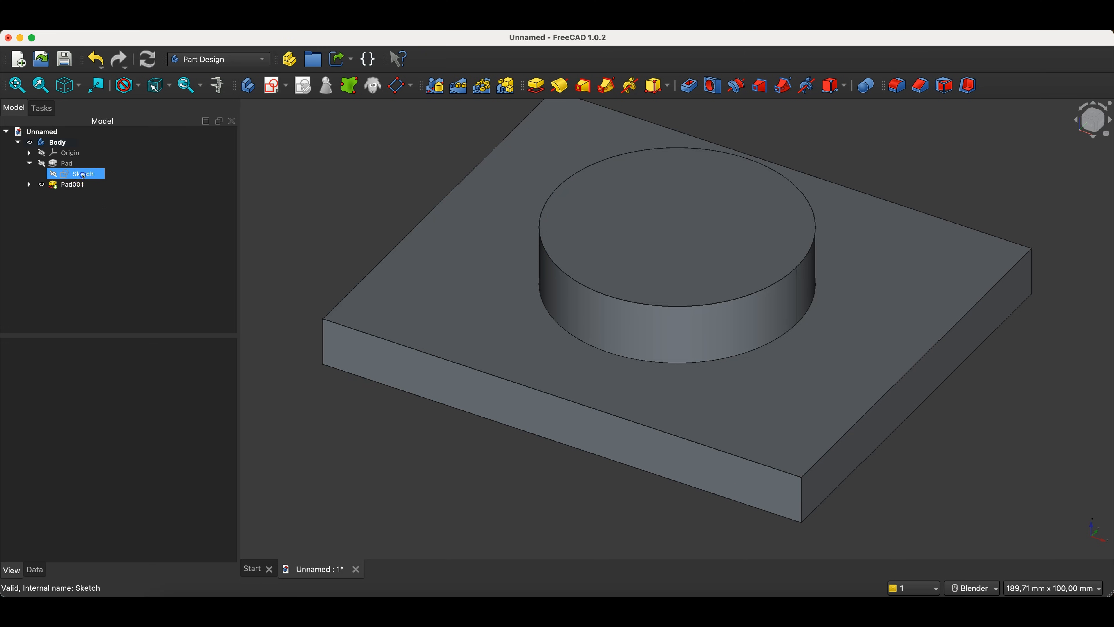
double_click(84, 174)
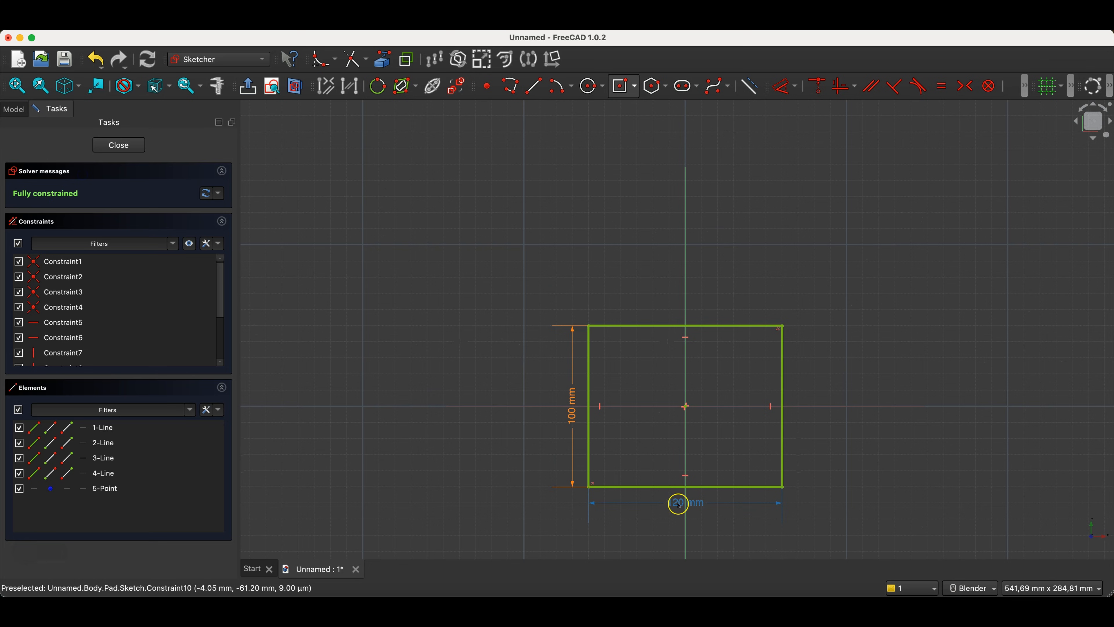
double_click(678, 504)
text(200)
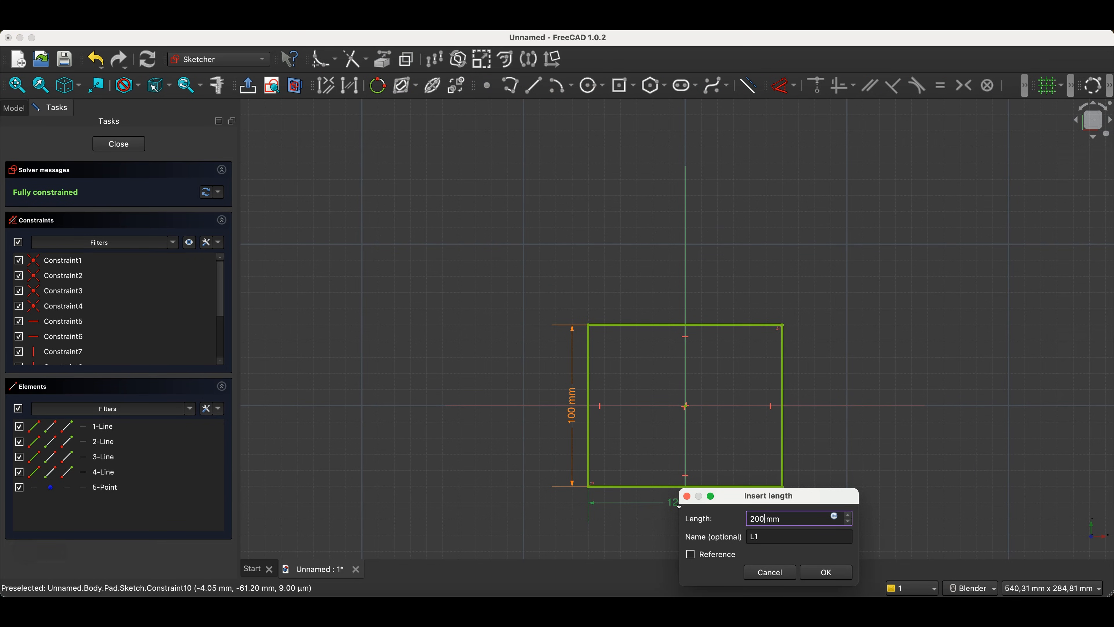
key(Return)
scroll(607, 400, down, 5)
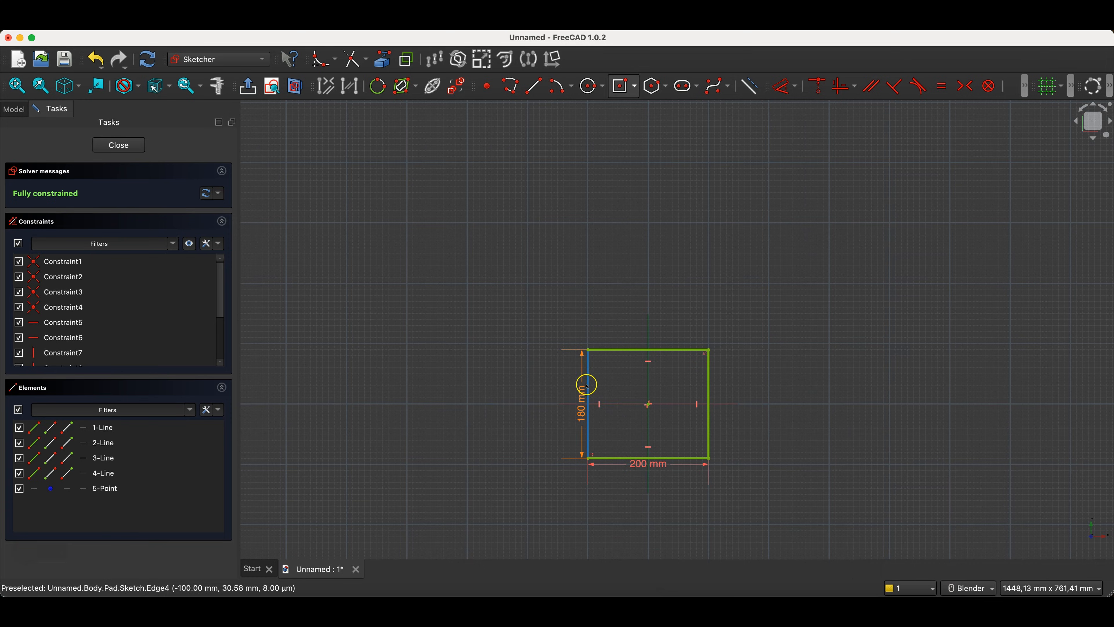
click(133, 153)
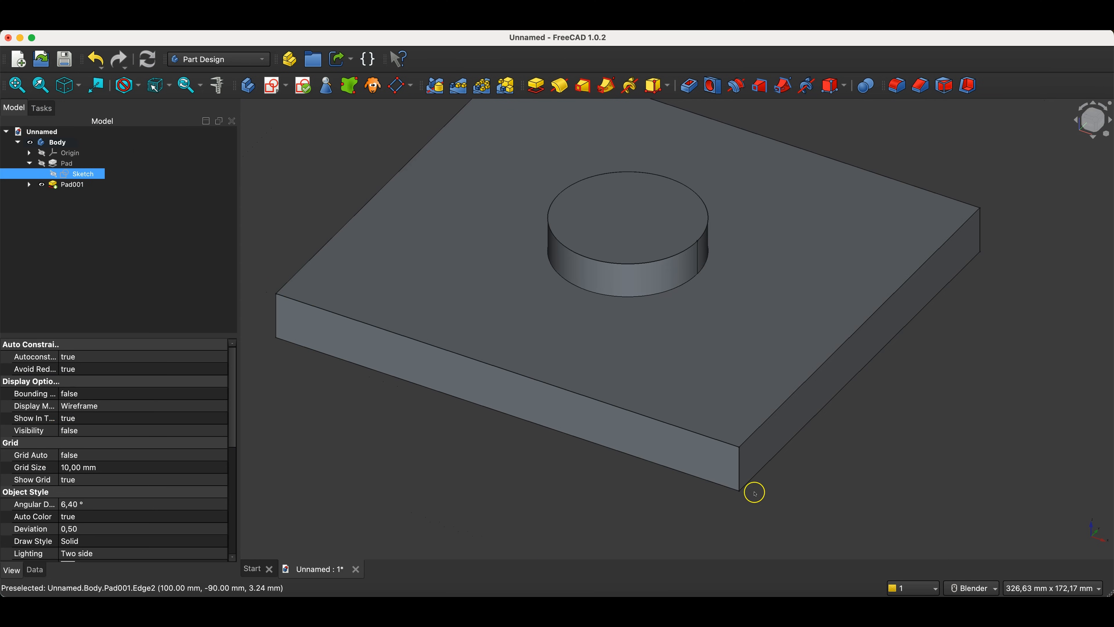
click(740, 464)
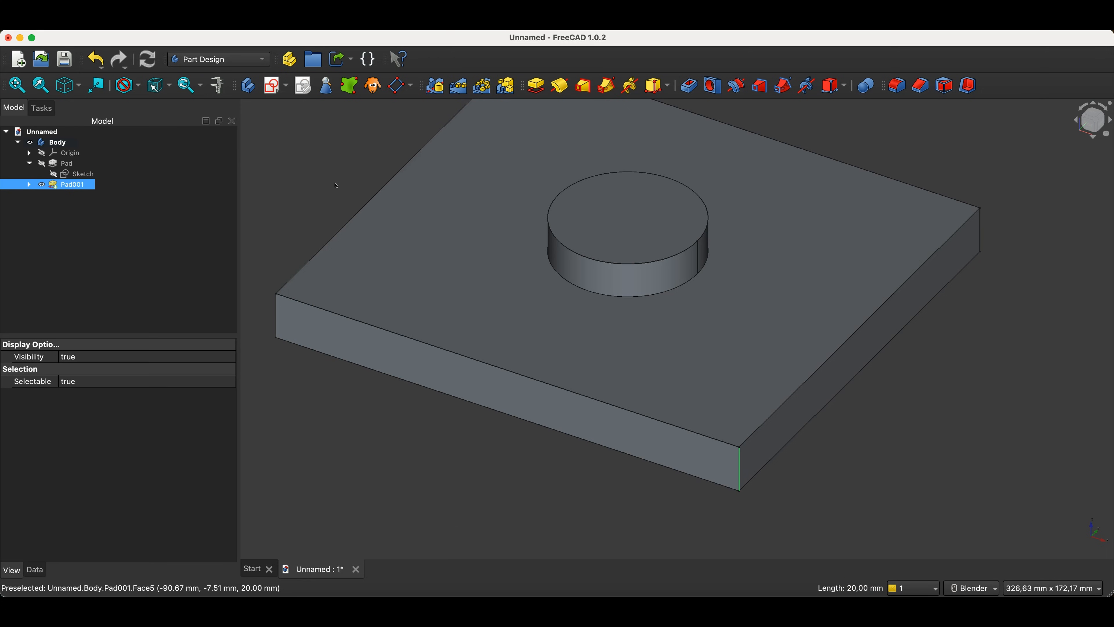
Edit the boss's circle sketch, drive its diameter with the expression Sketch.Constraints.L1/2, and close the sketch.
click(81, 174)
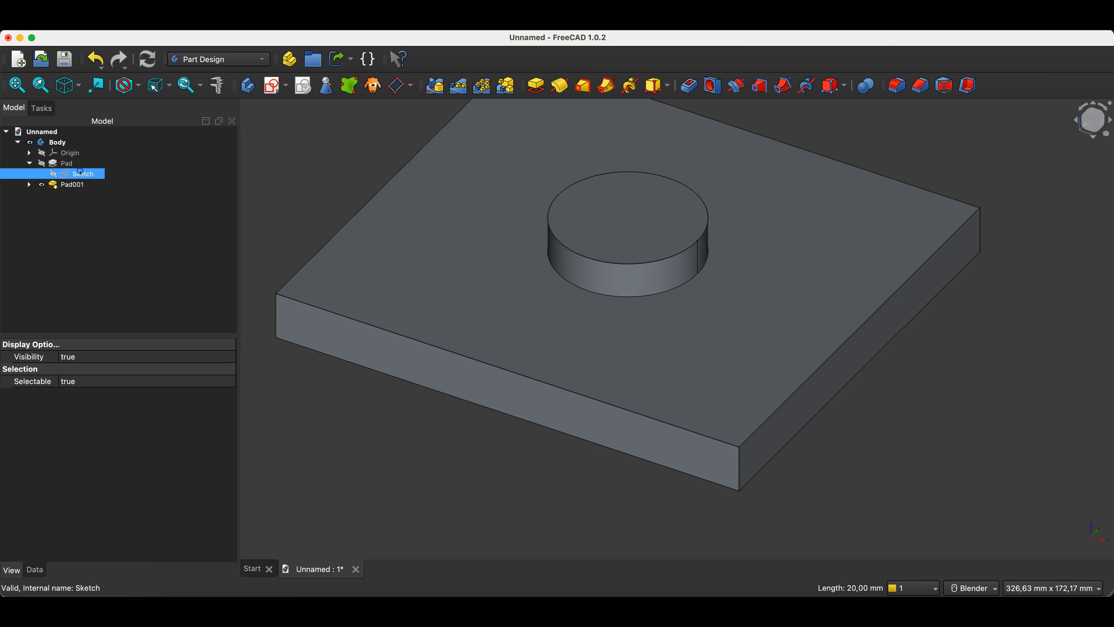
click(29, 184)
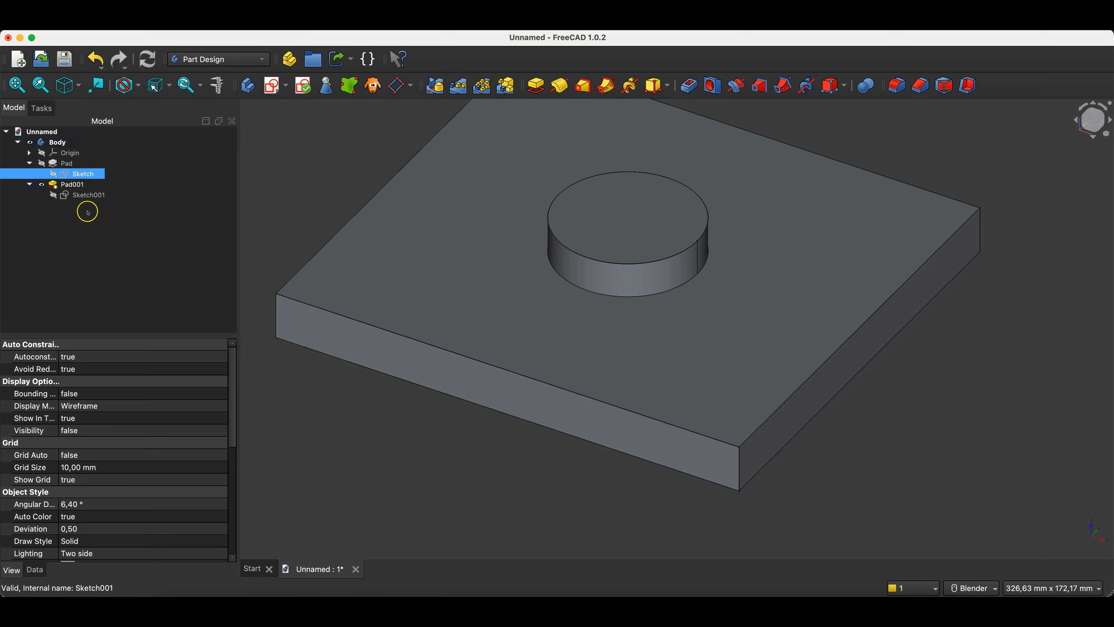
double_click(90, 196)
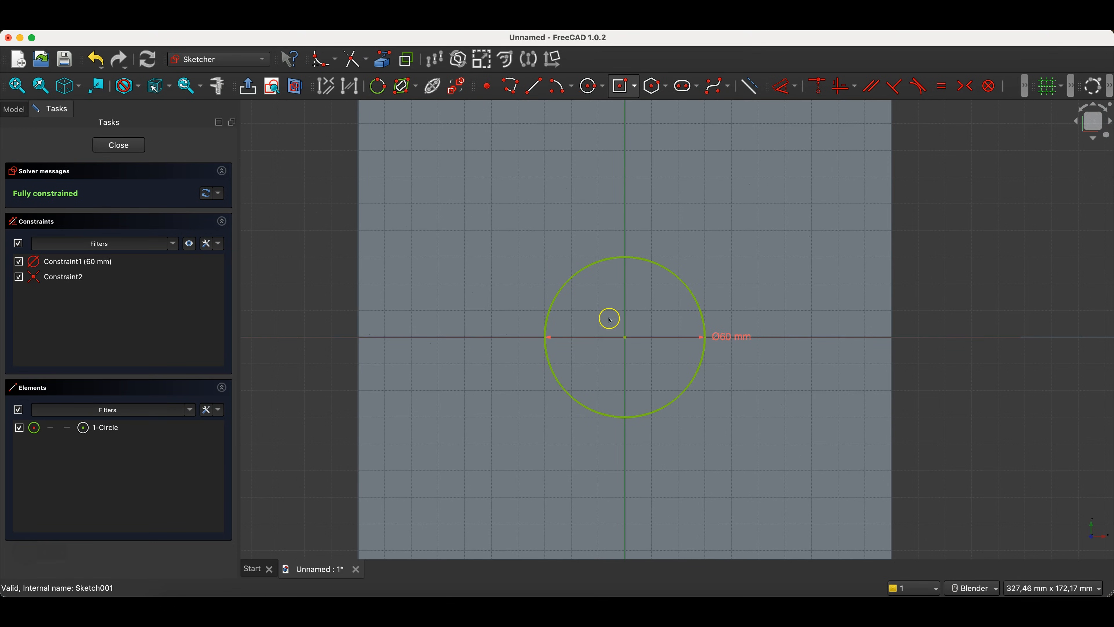
double_click(721, 337)
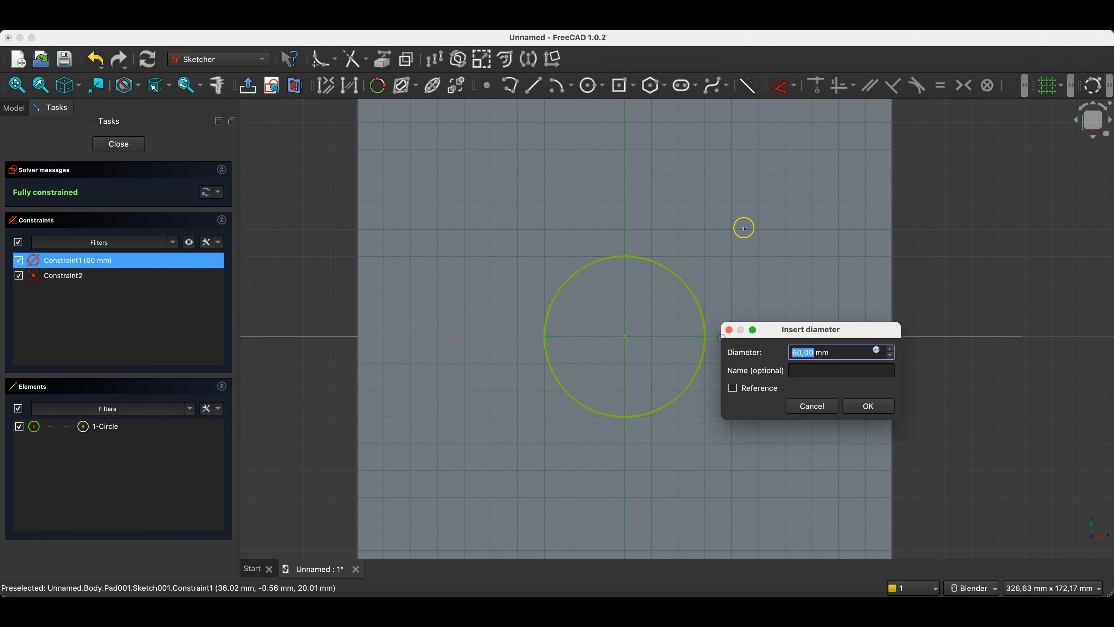
click(876, 351)
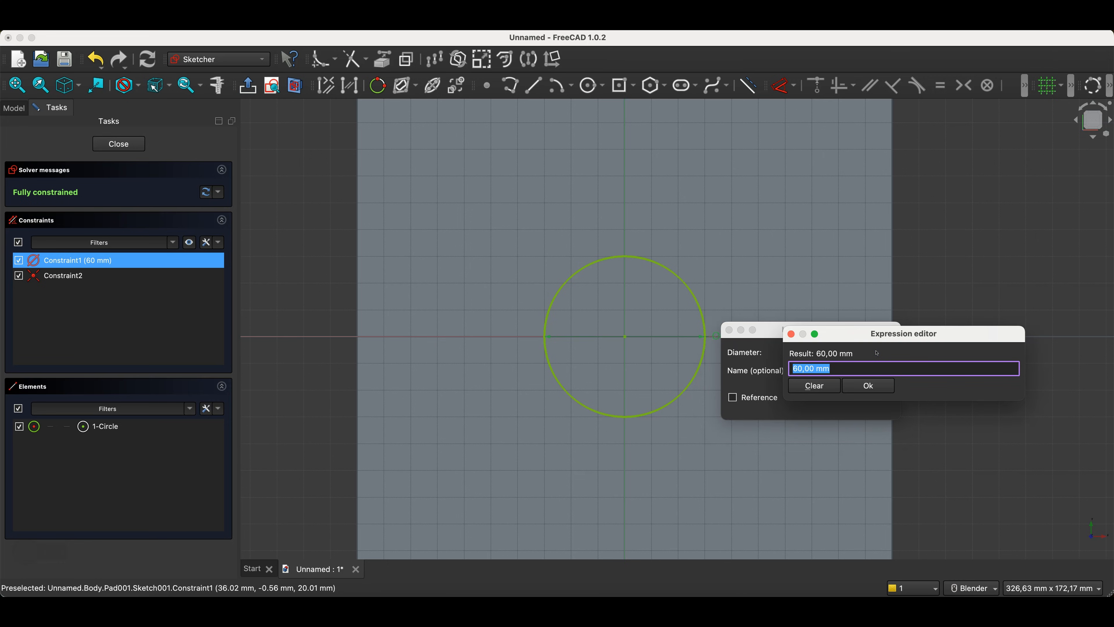
text(ske)
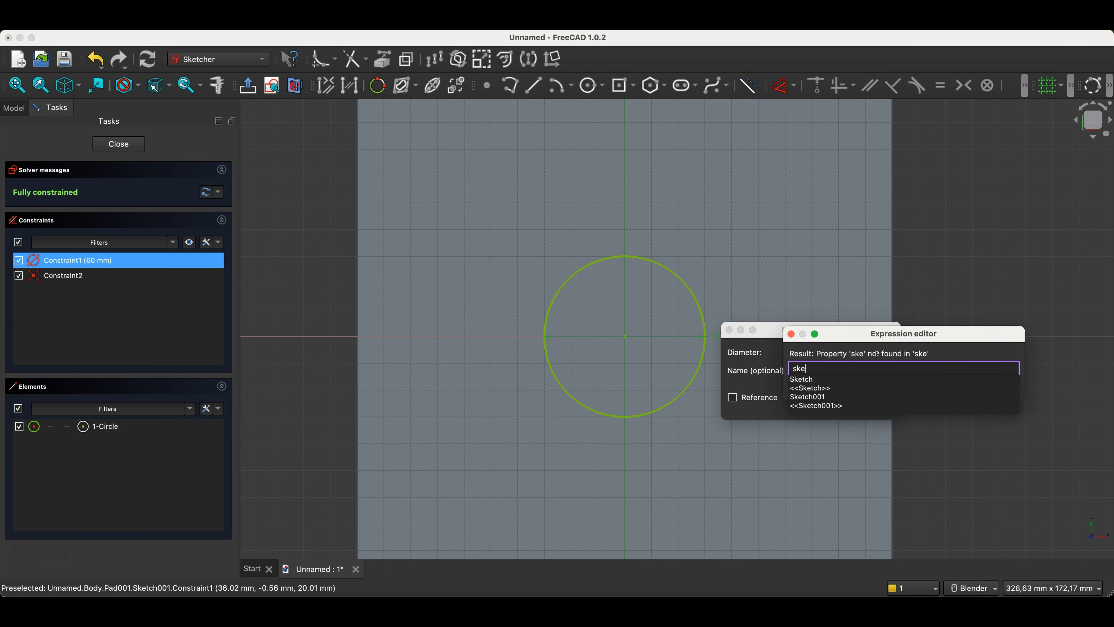
key(Down)
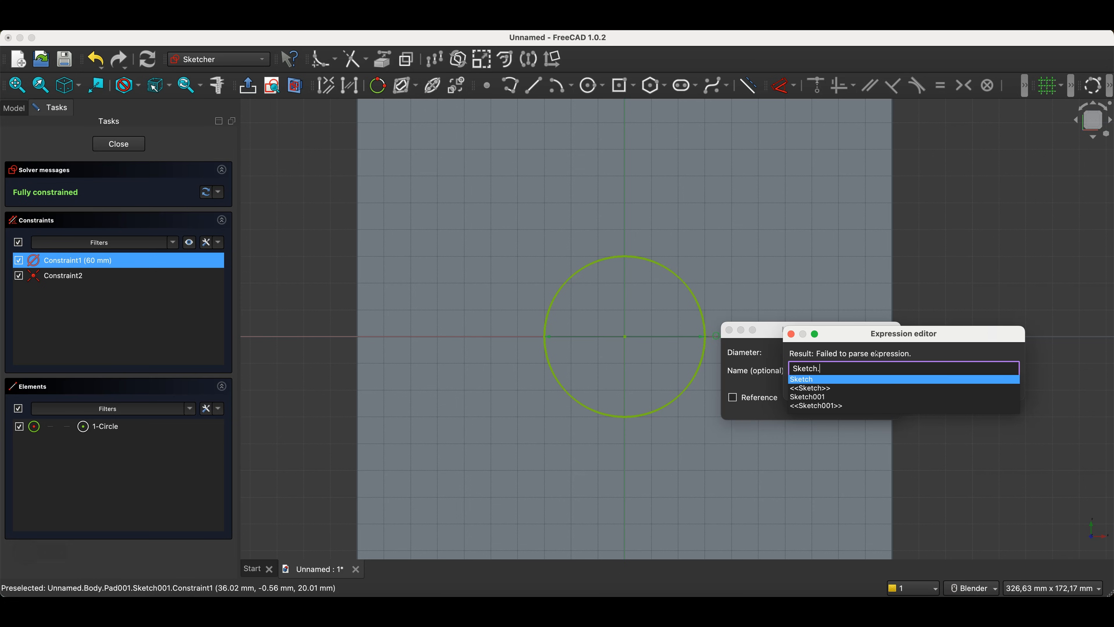
text(con)
key(Down)
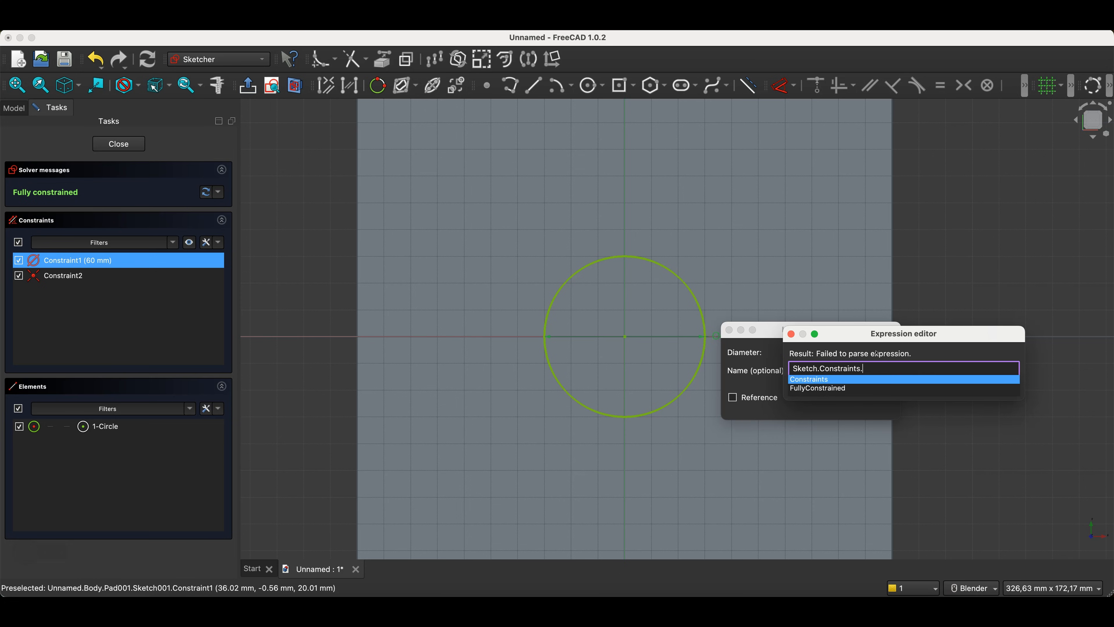
text(l)
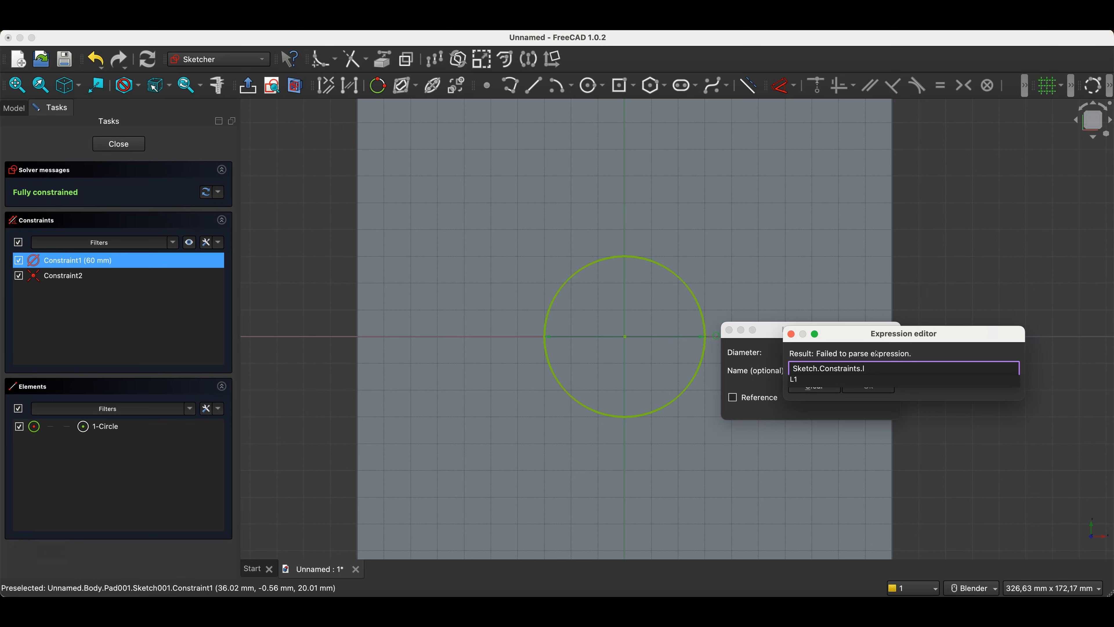
key(Down)
text(/2)
key(Escape)
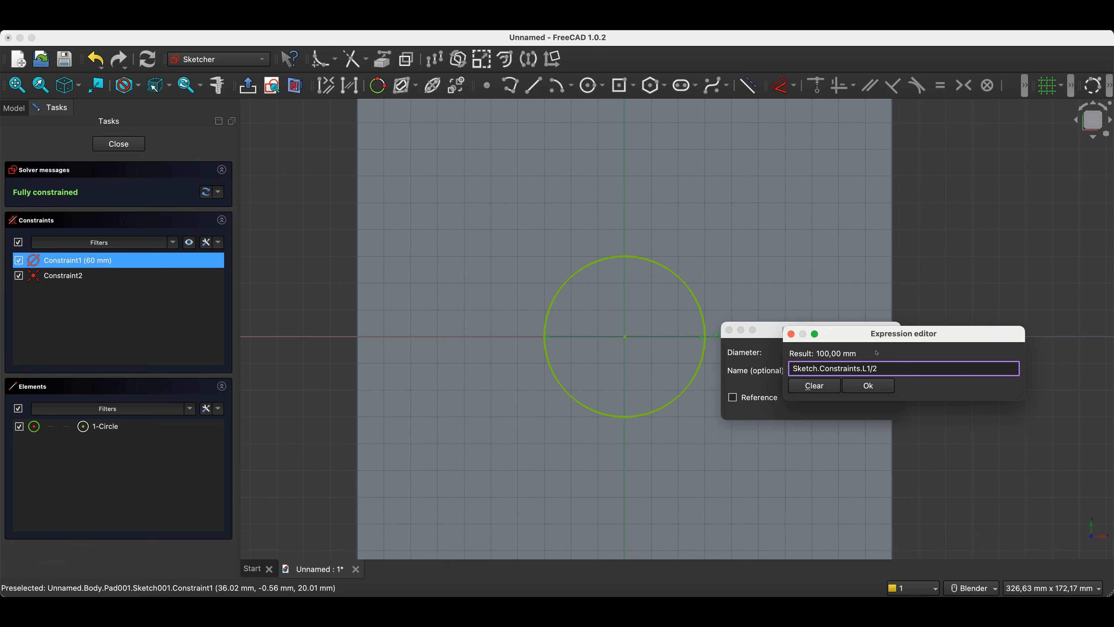
key(Return)
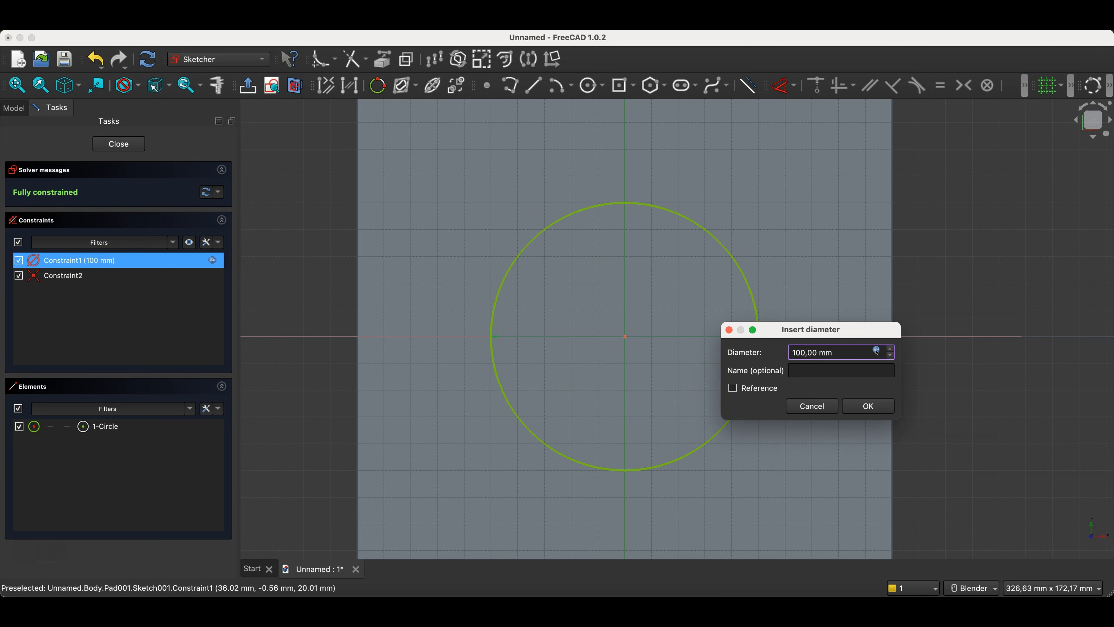
click(862, 406)
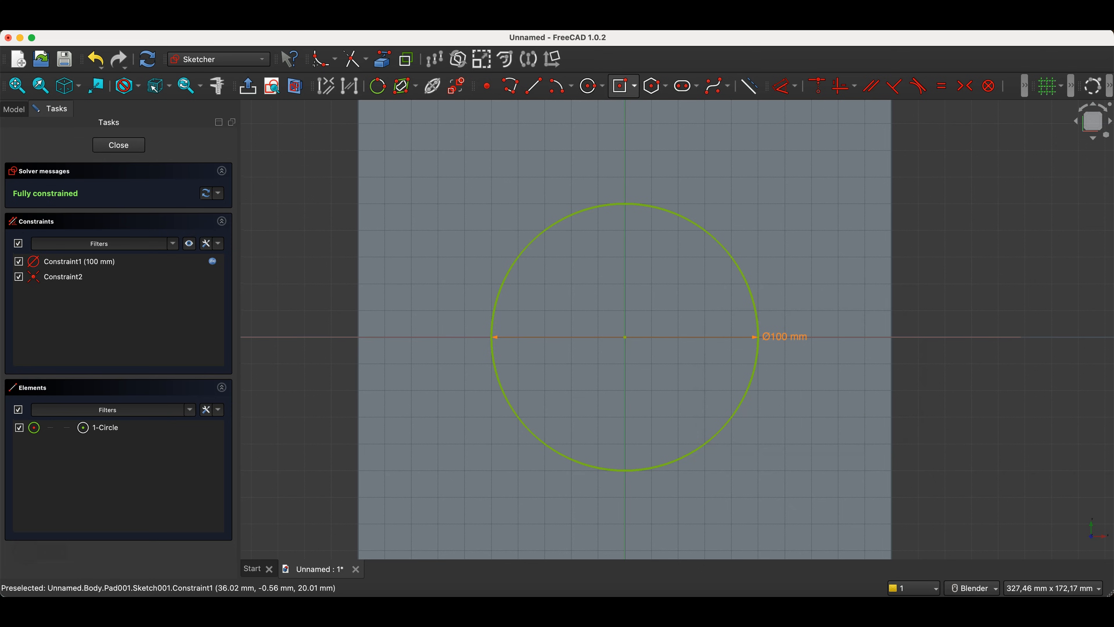
click(132, 144)
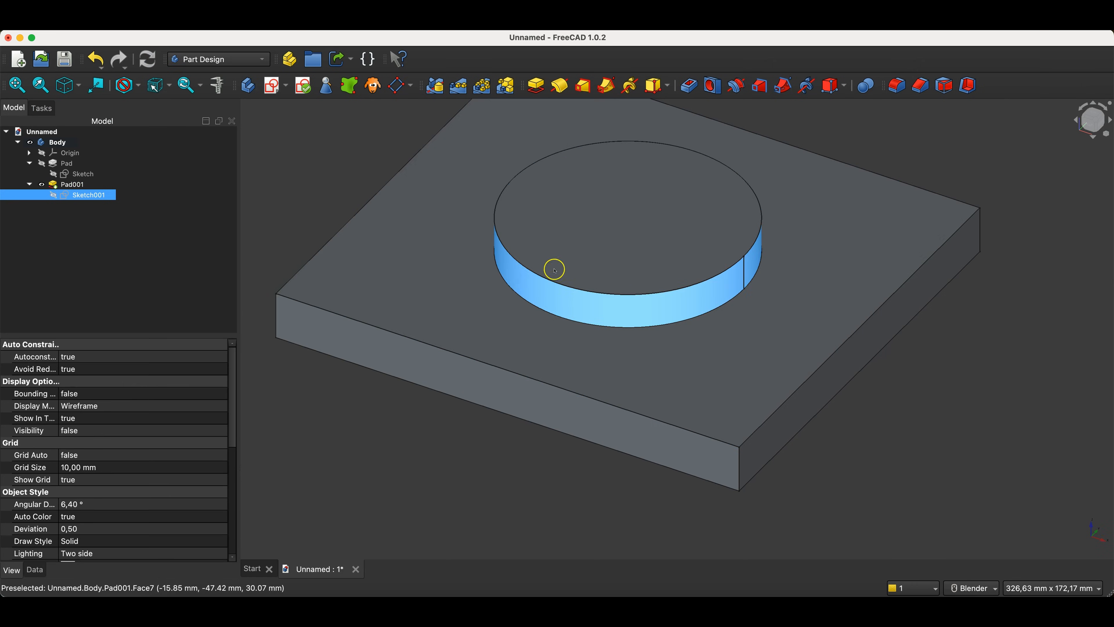
click(577, 214)
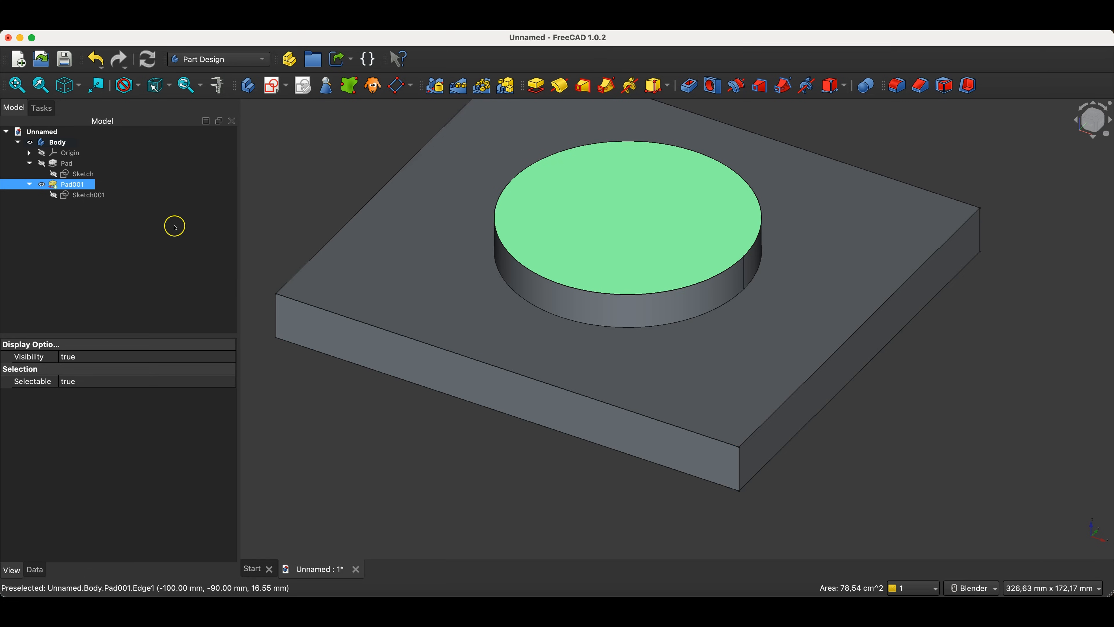
Edit the boss's pad and drive its length with the expression Sketch.Constraints.L1/8.
click(75, 184)
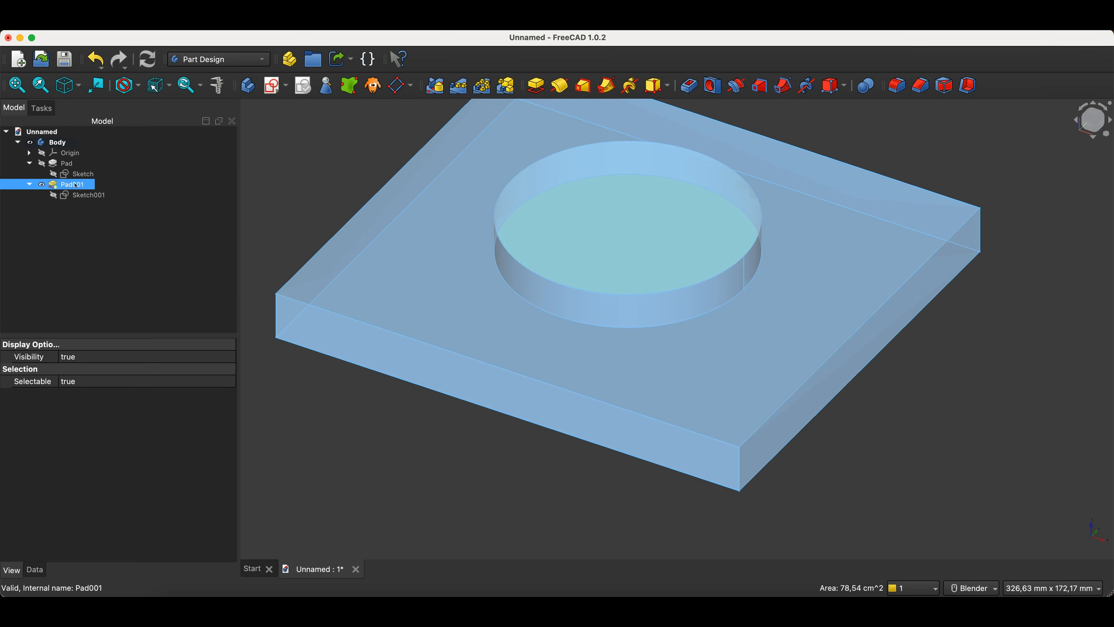
double_click(74, 184)
click(157, 215)
click(208, 210)
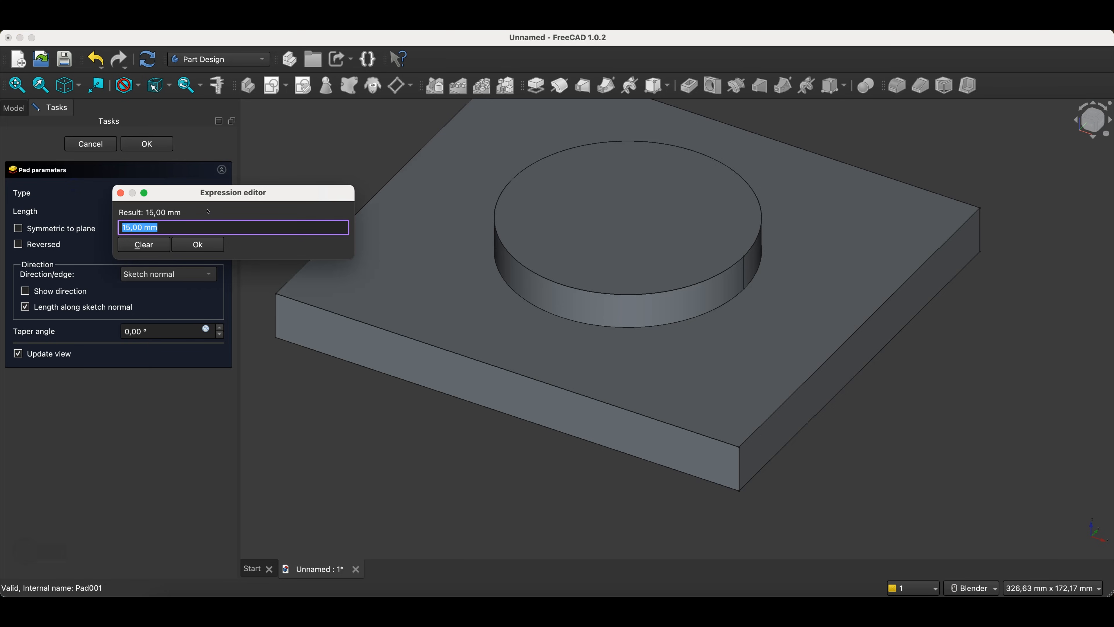
text(ske)
key(Down)
text(.c)
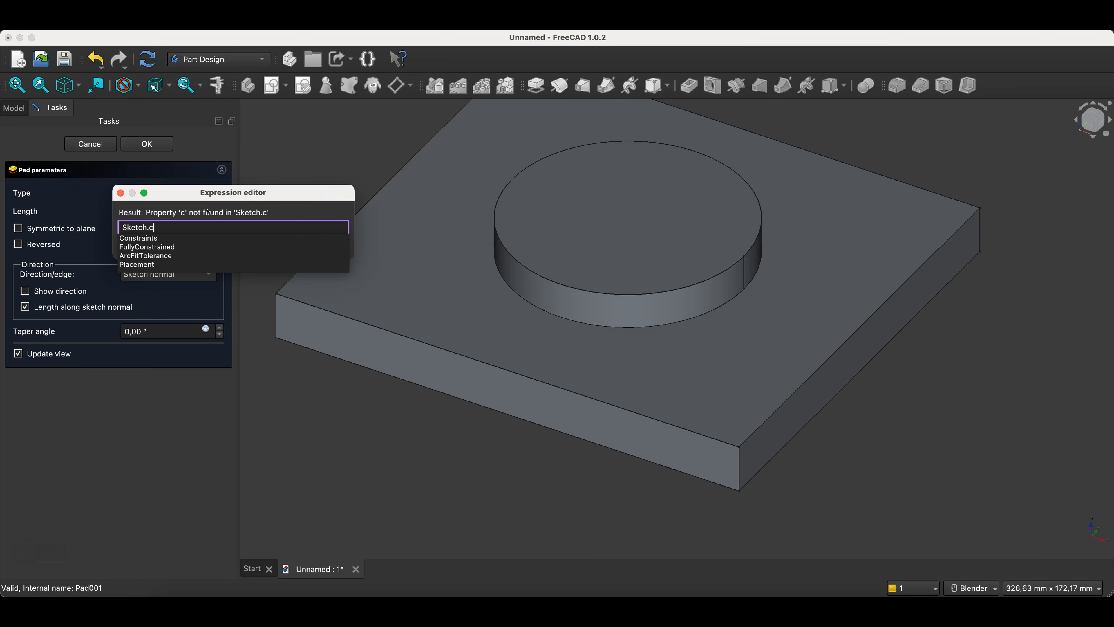
key(Down)
text(.l)
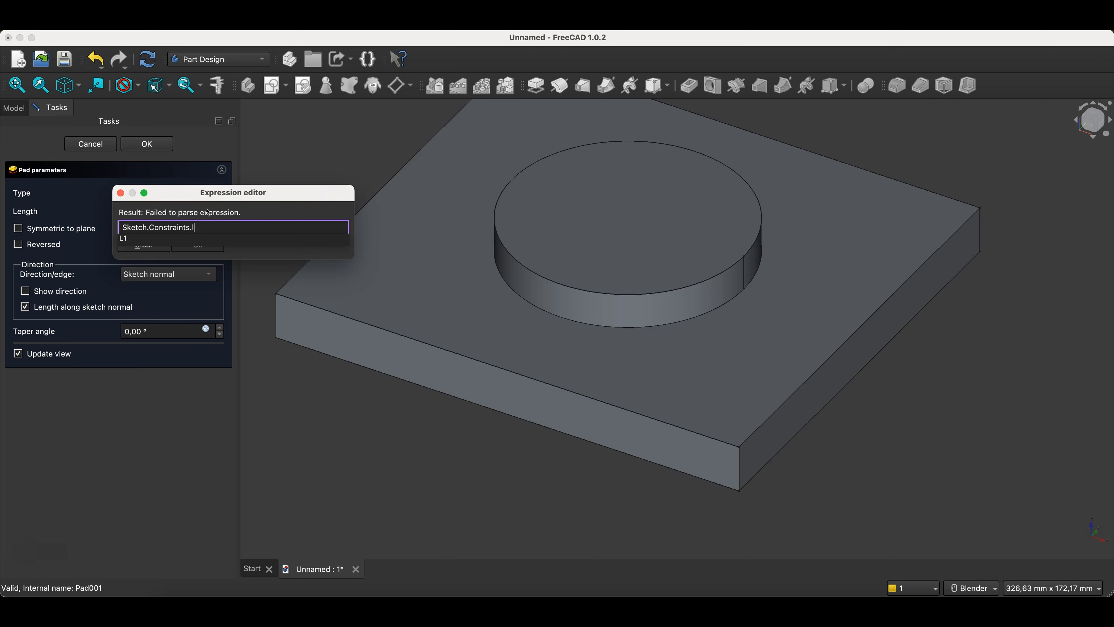
key(Down)
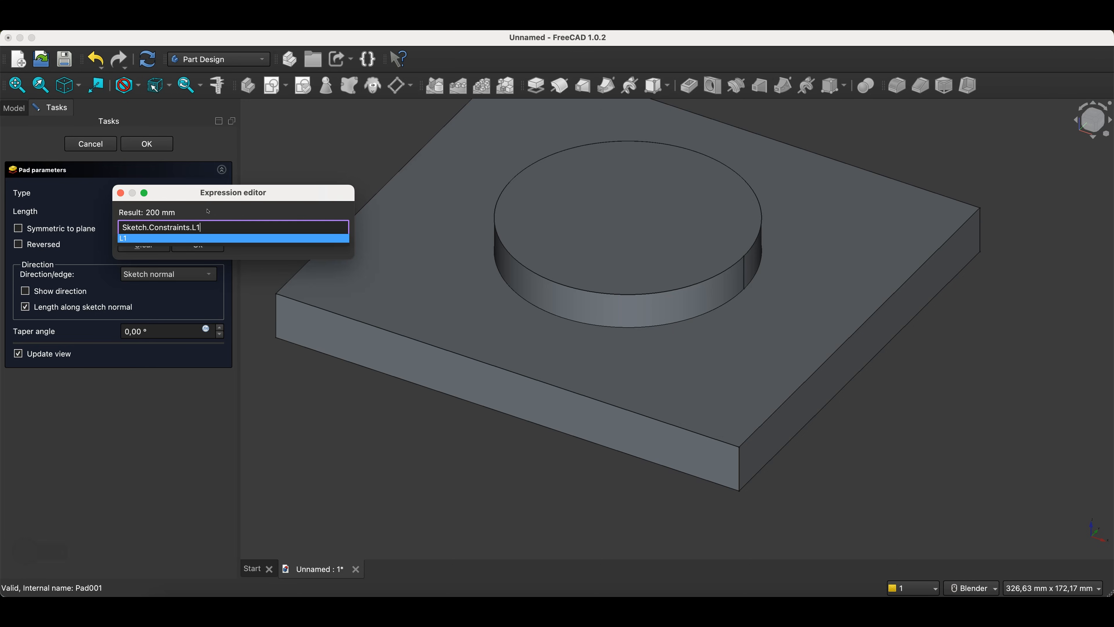
text(/8)
click(197, 244)
click(146, 143)
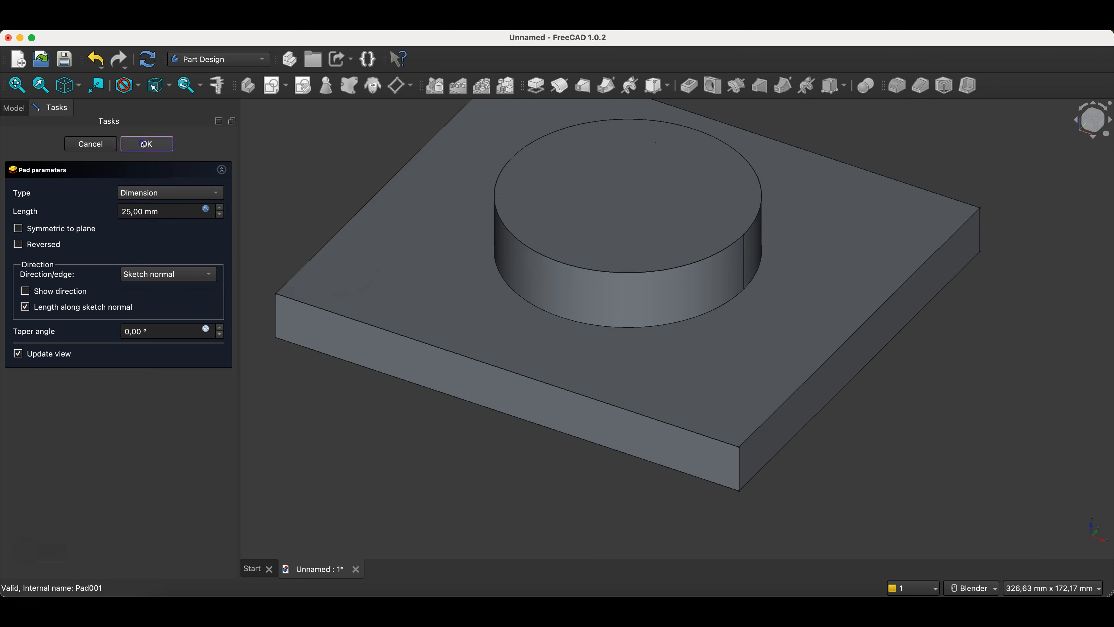
Set the width dimension L1 to 250 mm in the base plate's sketch and close it.
click(136, 181)
double_click(71, 174)
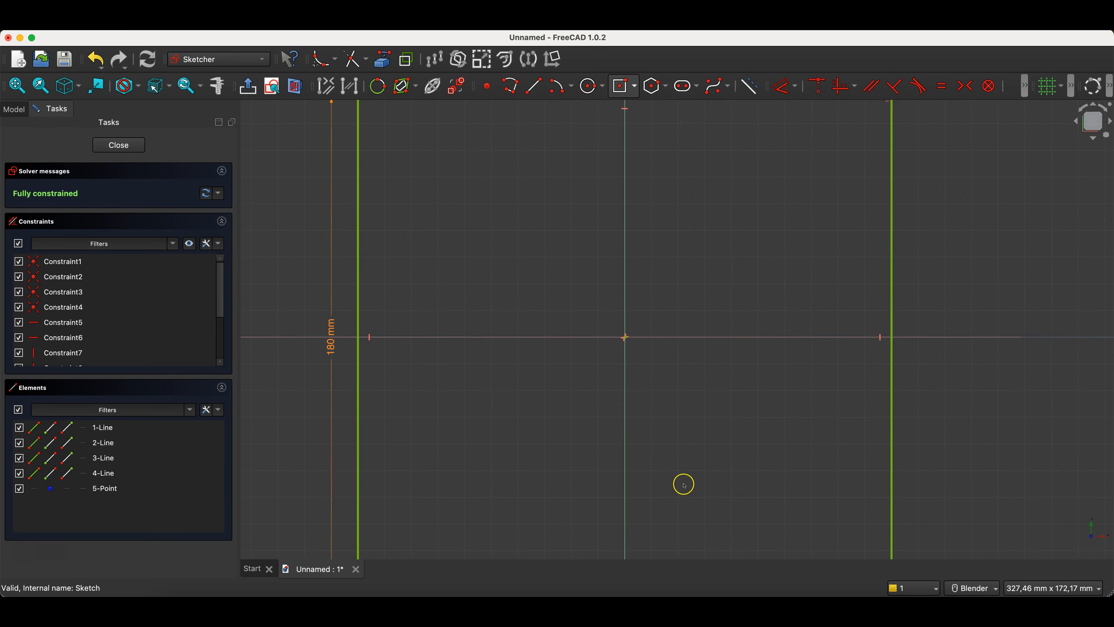
double_click(648, 497)
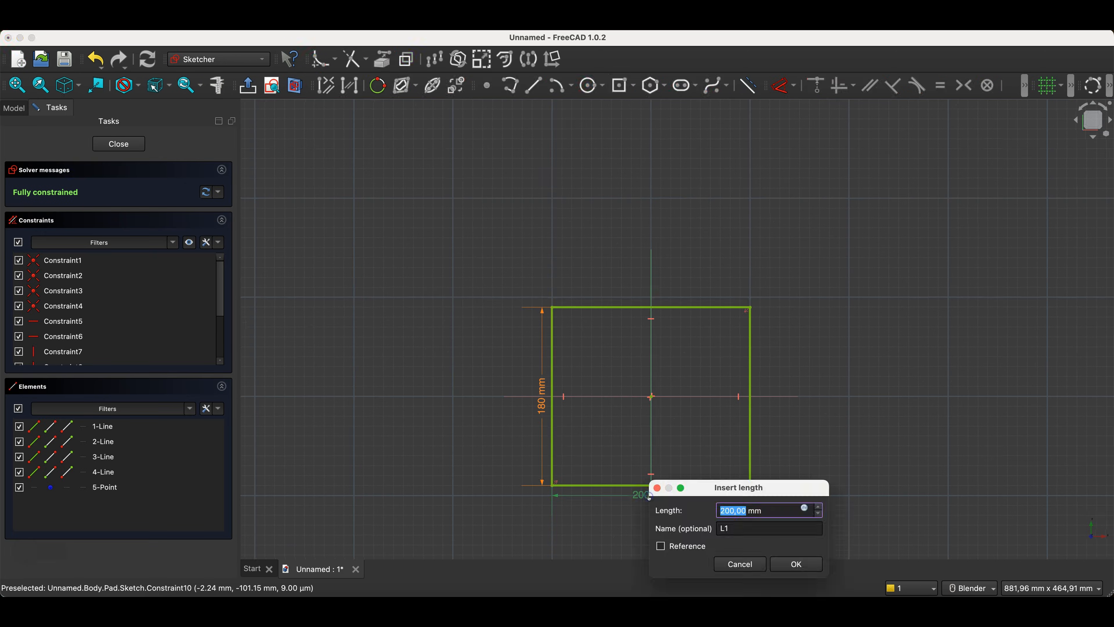
text(250)
key(Return)
click(100, 147)
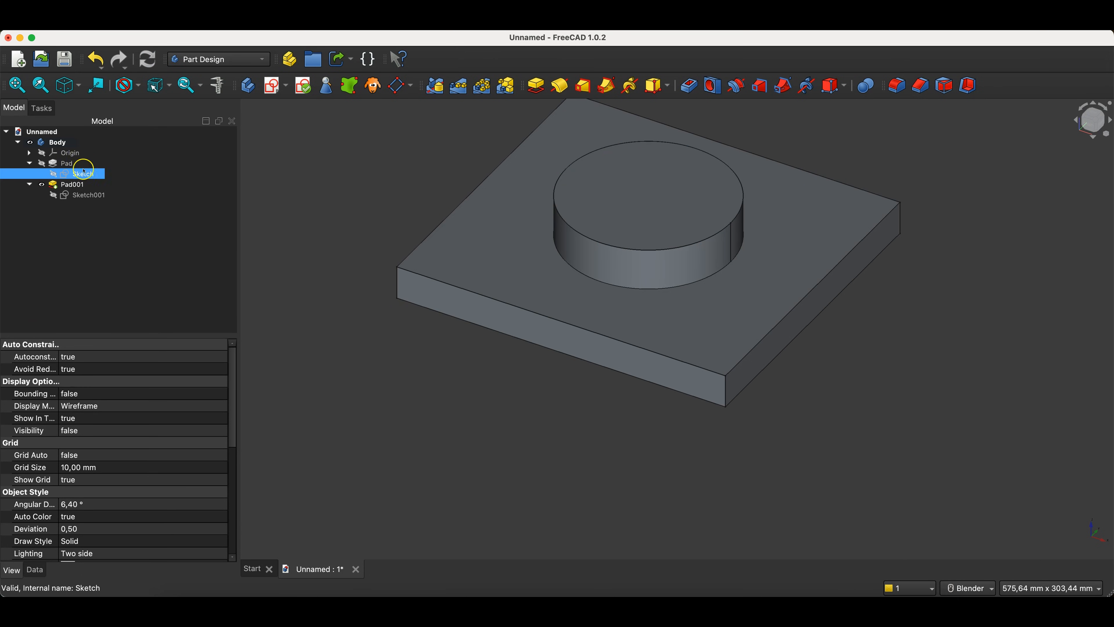
Expand the constraints in the base plate sketch's data properties and set L1 to 150 mm there, without opening the sketch.
ctrl+click(120, 182)
click(92, 174)
scroll(75, 395, down, 5)
scroll(75, 397, down, 5)
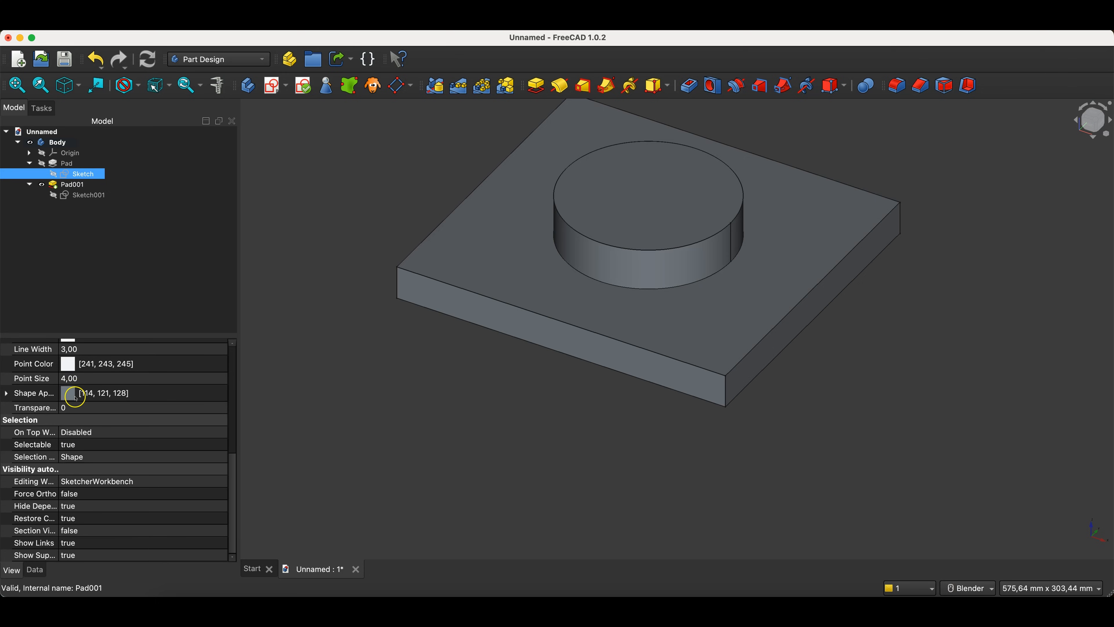
click(35, 570)
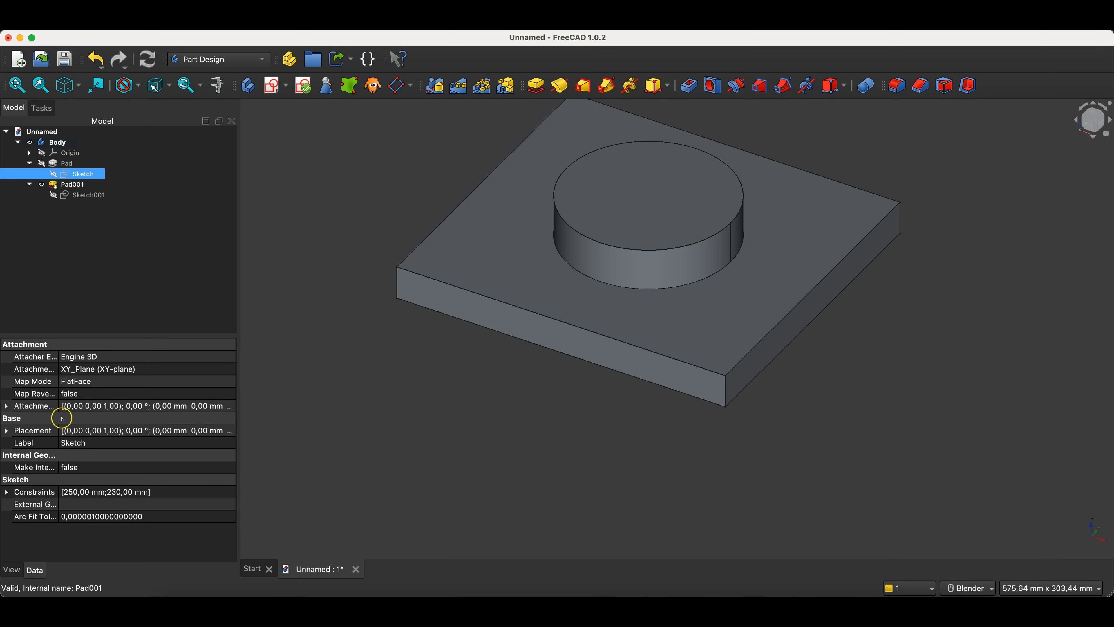
click(6, 492)
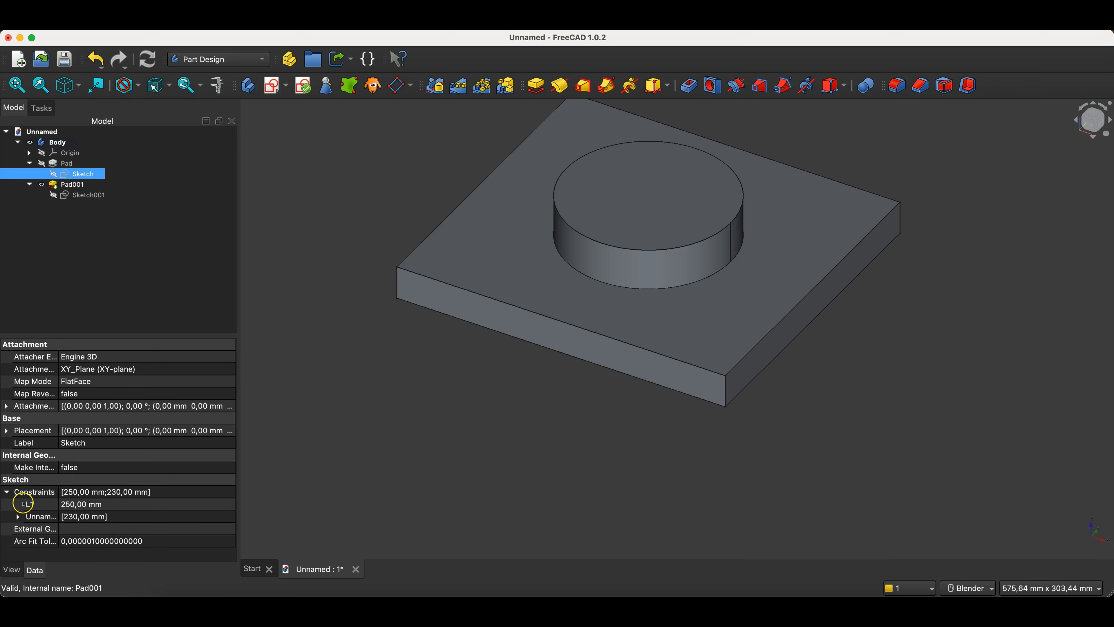
click(62, 503)
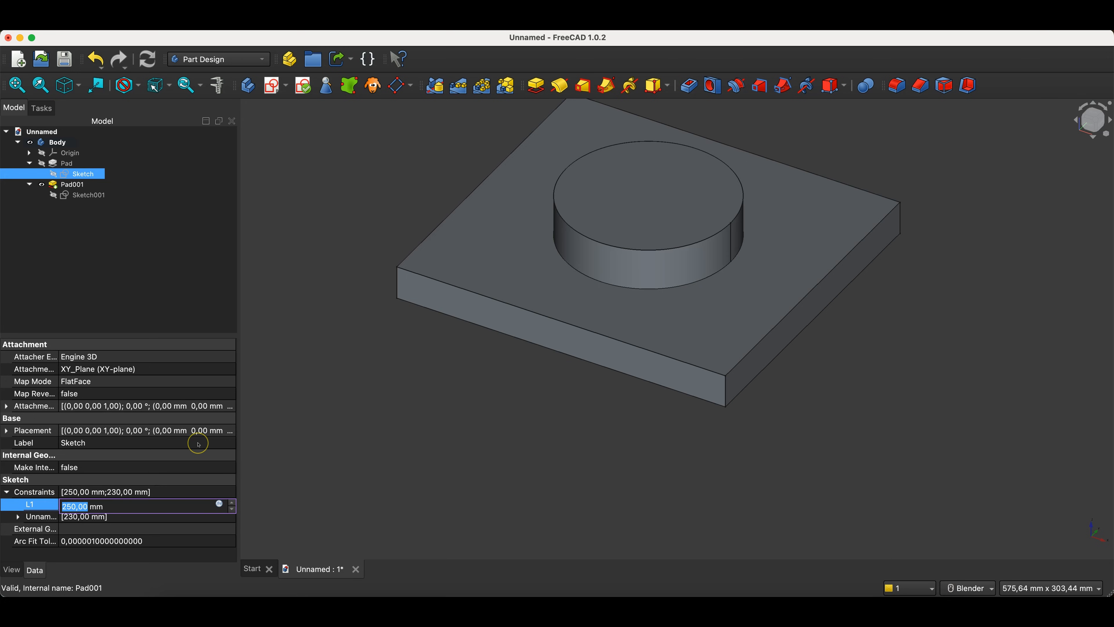
text(150)
key(Return)
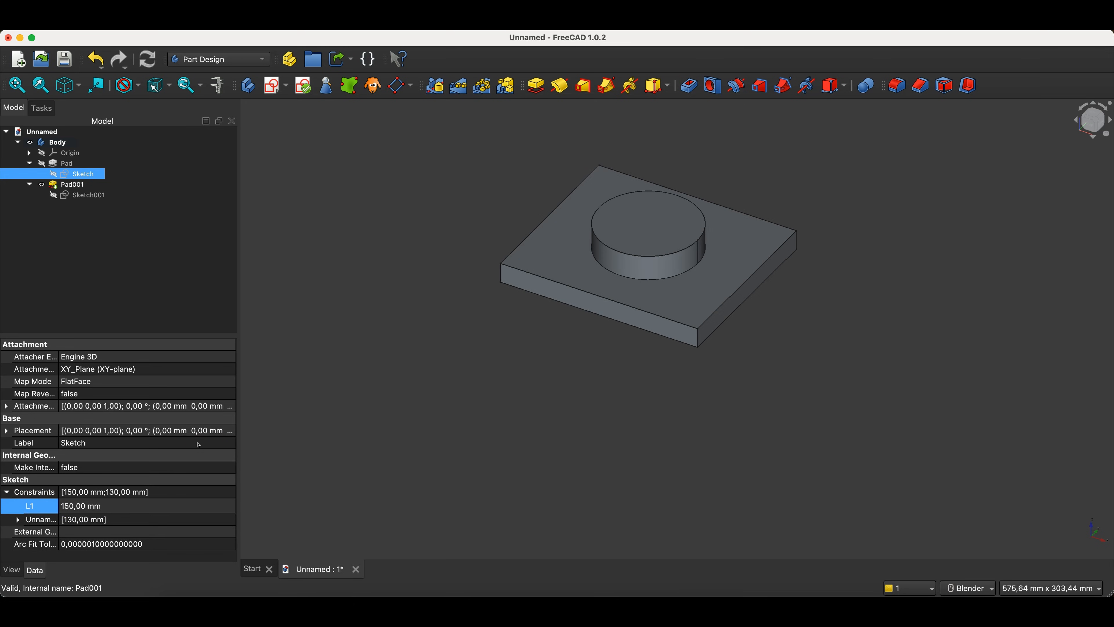
Set L1 to 100 mm in the base plate sketch's constraint properties.
click(72, 506)
text(100)
key(Return)
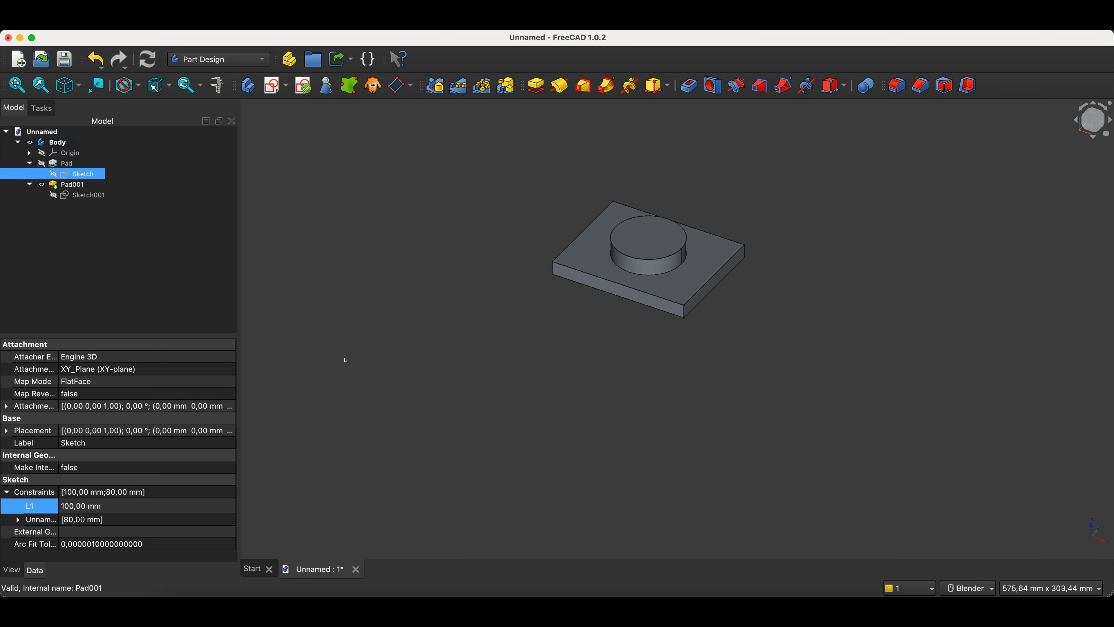
drag(344, 358, 439, 249)
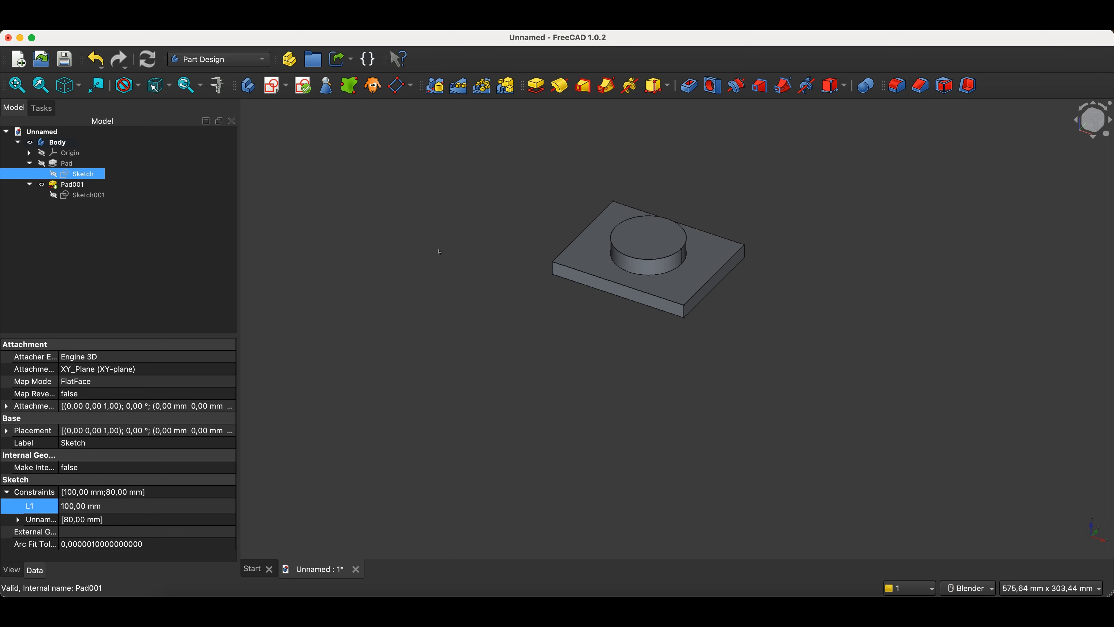